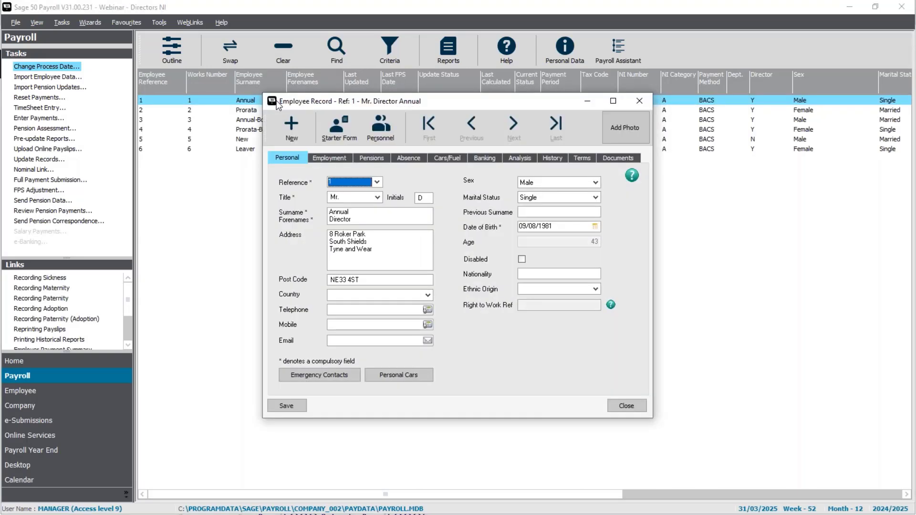
# View the employment details of the open employee record and check the available Director Status options.
pyautogui.click(334, 159)
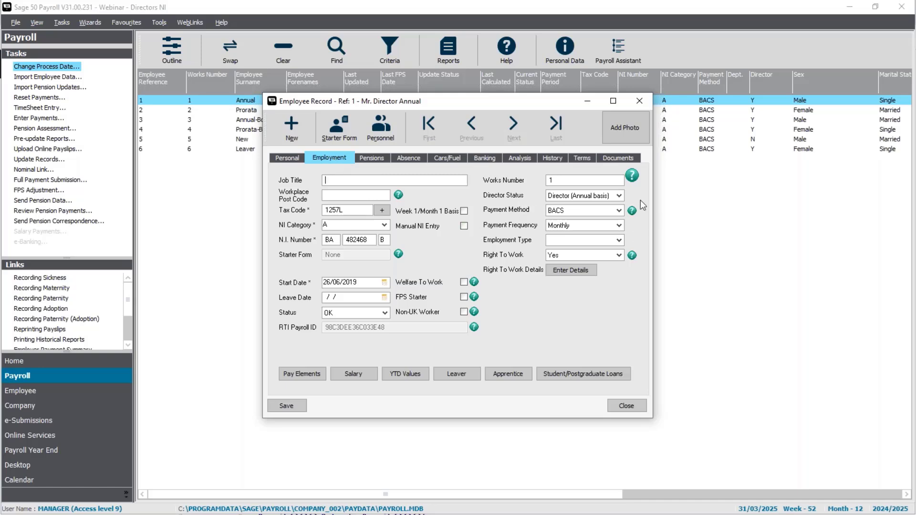
pyautogui.click(619, 197)
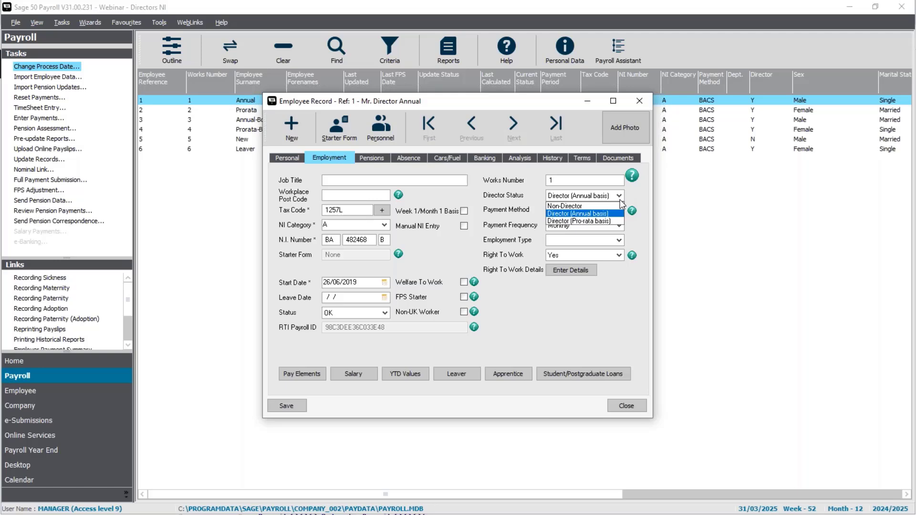
pyautogui.click(620, 200)
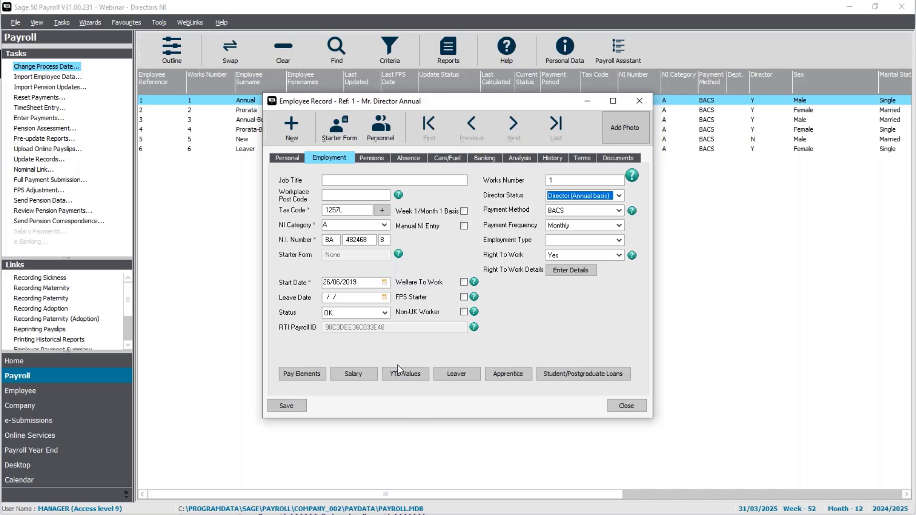
# Review the employee's year-to-date Director's NIC values, including the date the directorship began.
pyautogui.click(419, 376)
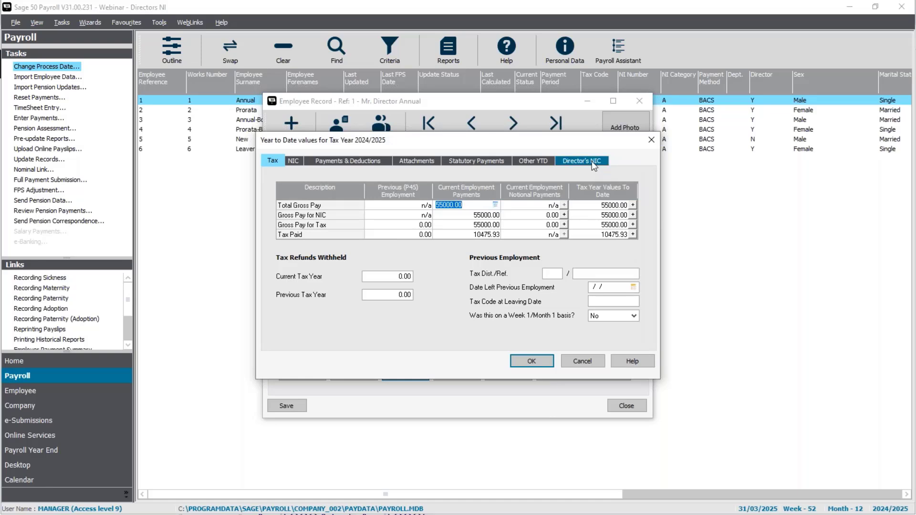
pyautogui.click(592, 161)
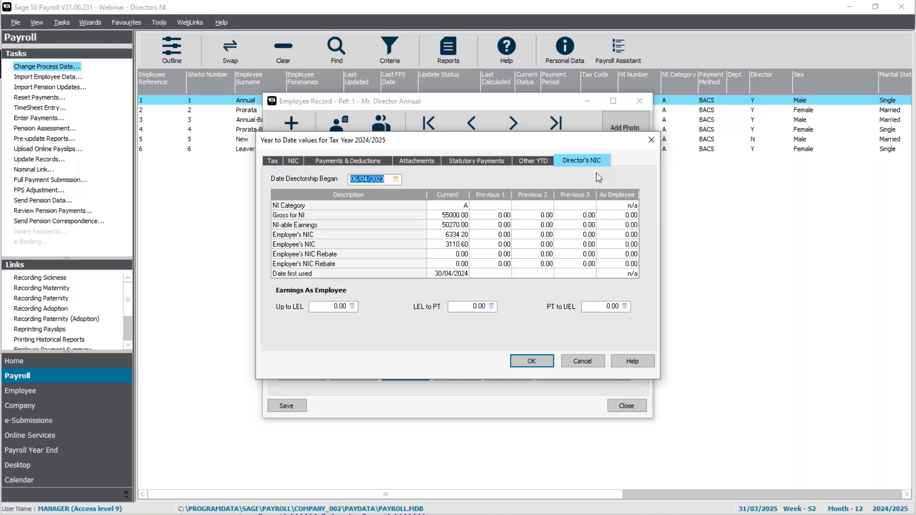
pyautogui.click(529, 361)
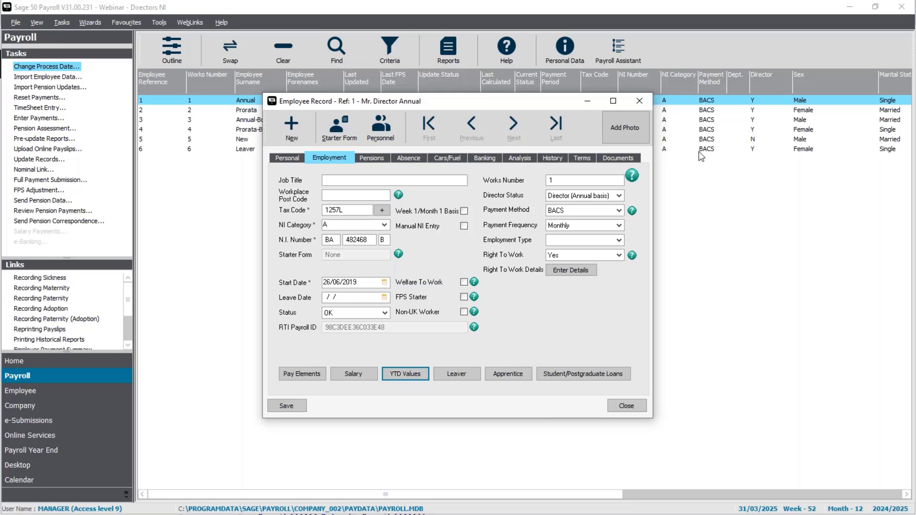
# Try to change the employee's Director Status to Director (Pro-rata basis).
pyautogui.click(619, 196)
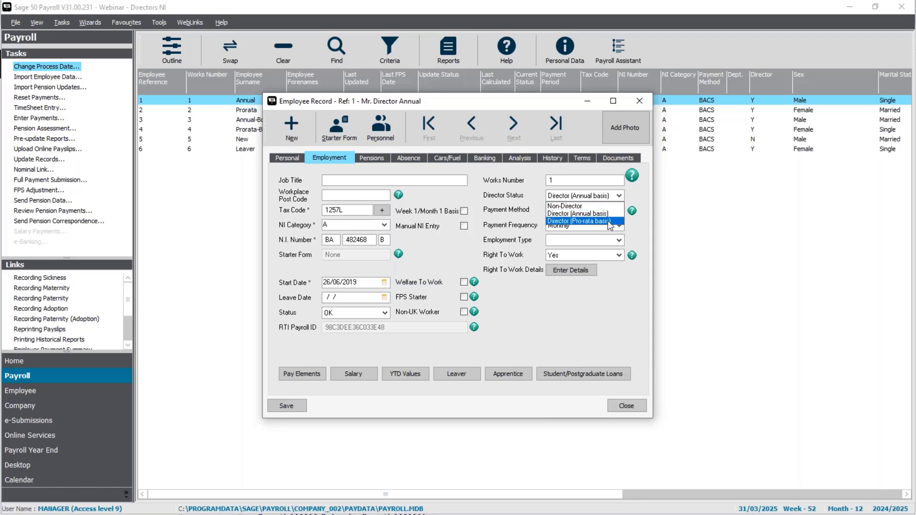
pyautogui.click(610, 221)
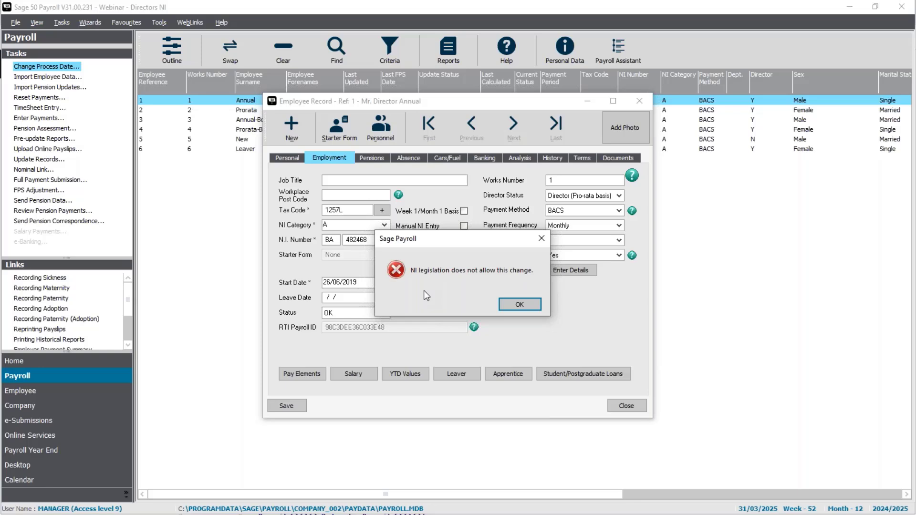
pyautogui.click(518, 304)
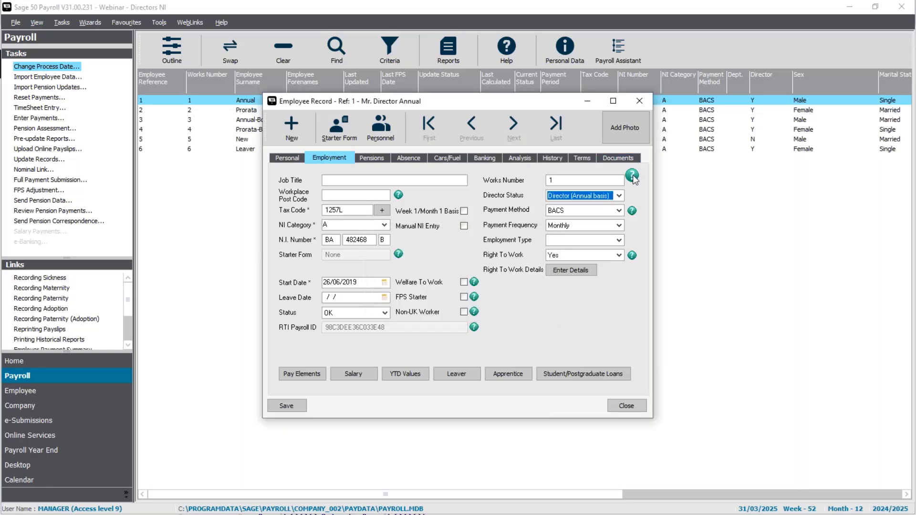
# Try to change the employee's Director Status to Non-Director.
pyautogui.click(619, 196)
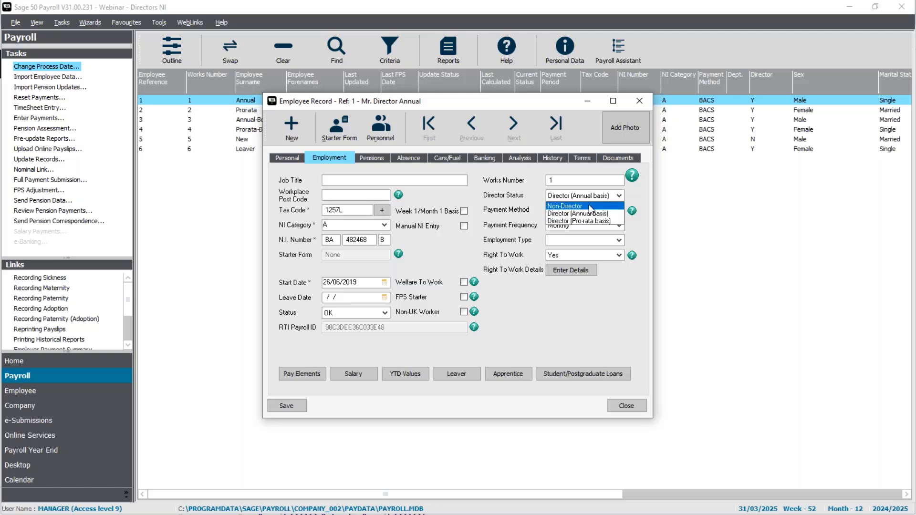
pyautogui.click(565, 206)
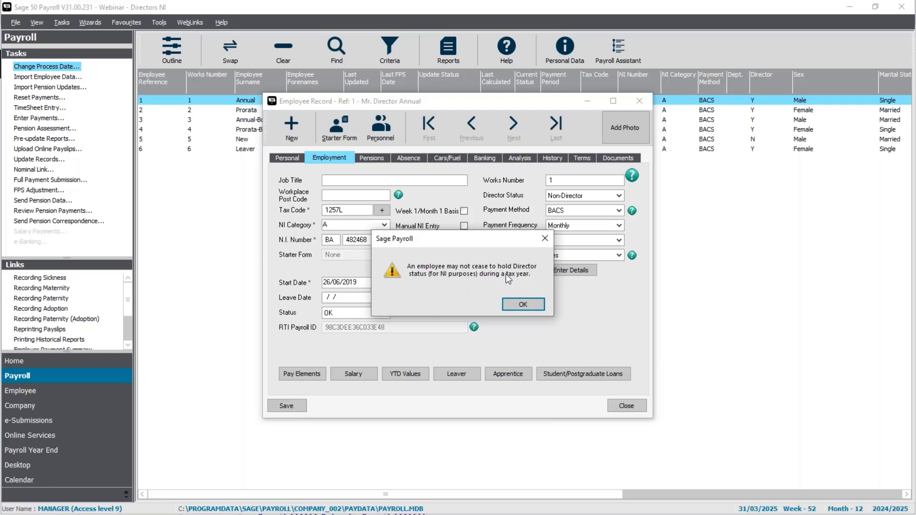
pyautogui.click(523, 305)
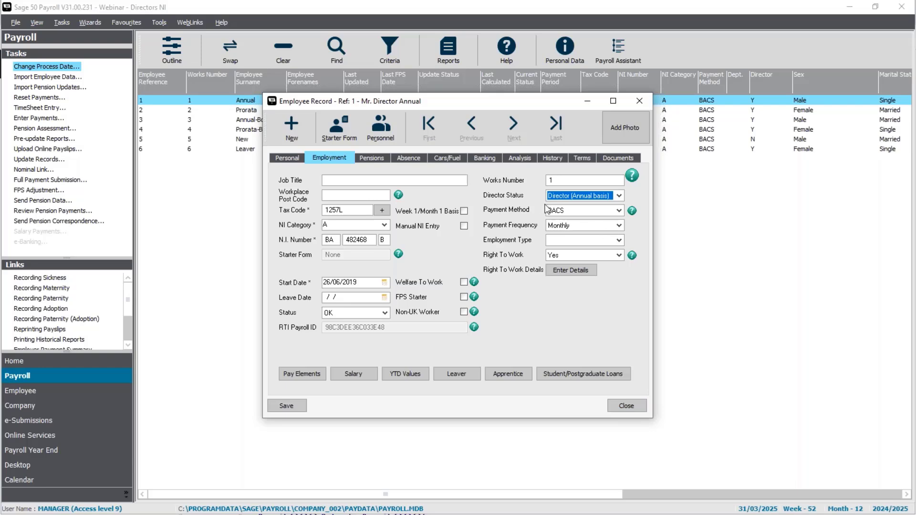
# Close the employee record and deselect that employee in the payroll list.
pyautogui.click(629, 406)
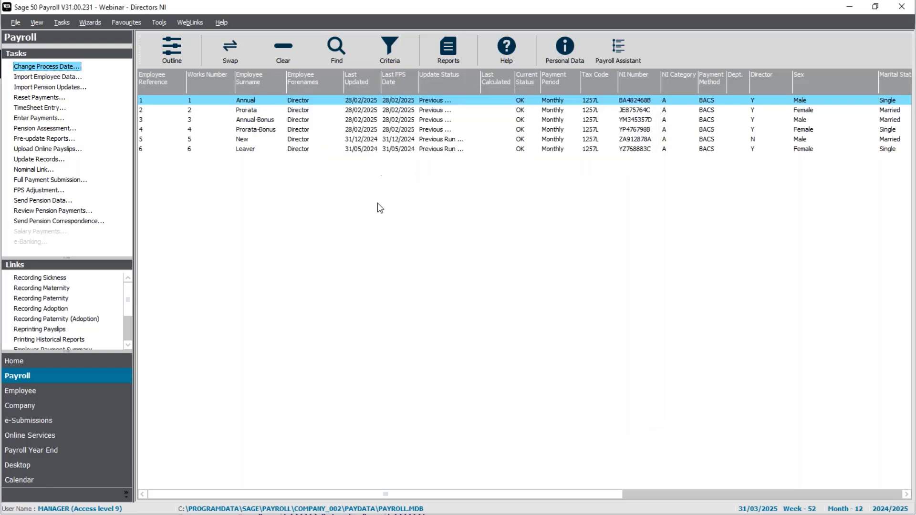
pyautogui.click(354, 98)
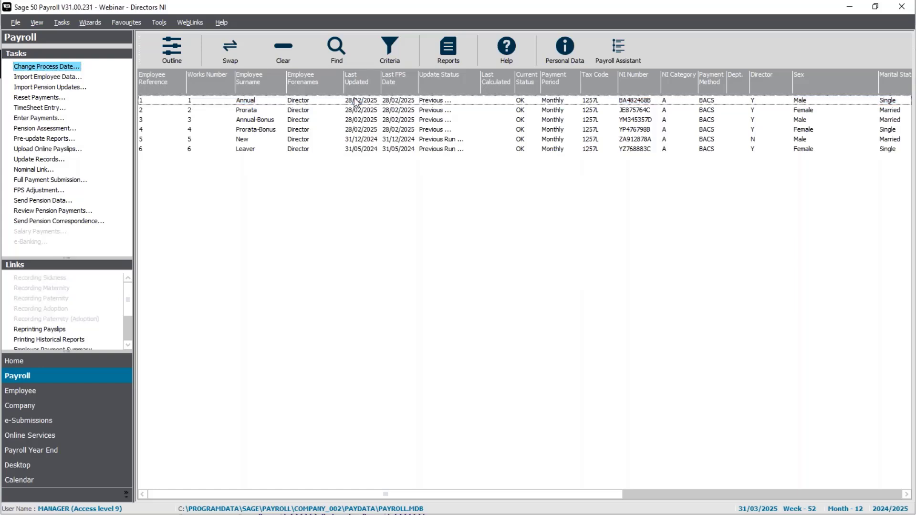
pyautogui.hotkey('alt', 'Tab')
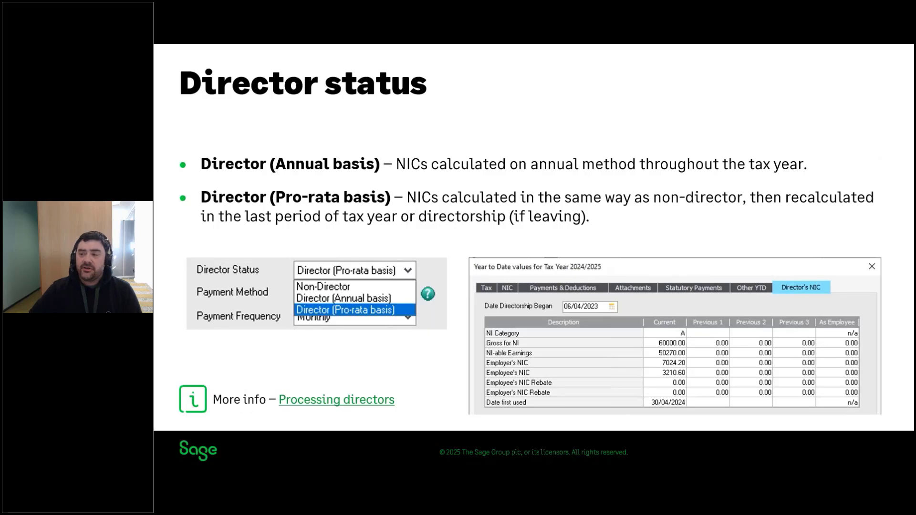
pyautogui.press('Right')
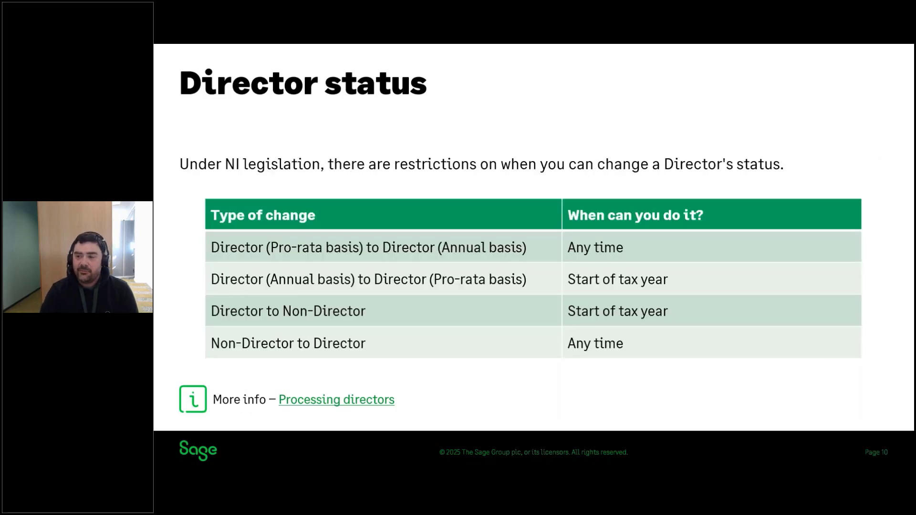
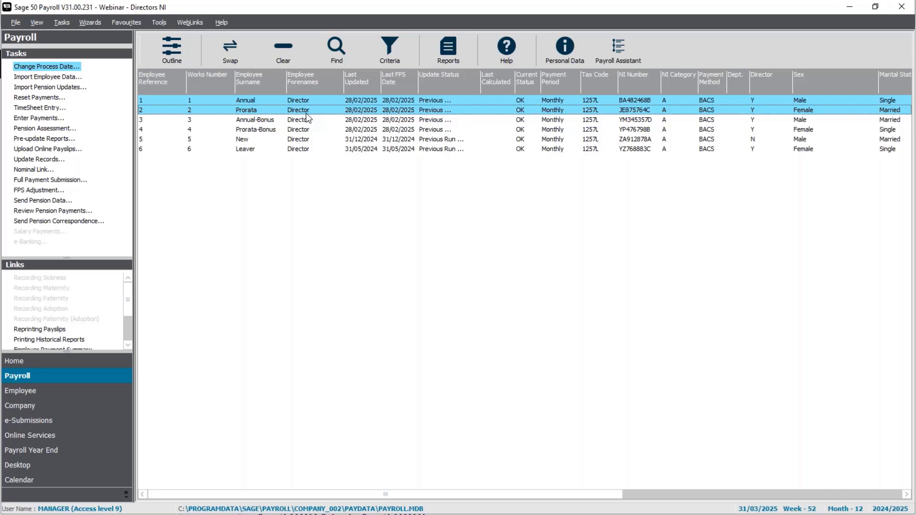
# Open the records of the two selected employees and check each one's Director Status in their employment details.
pyautogui.rightClick(307, 117)
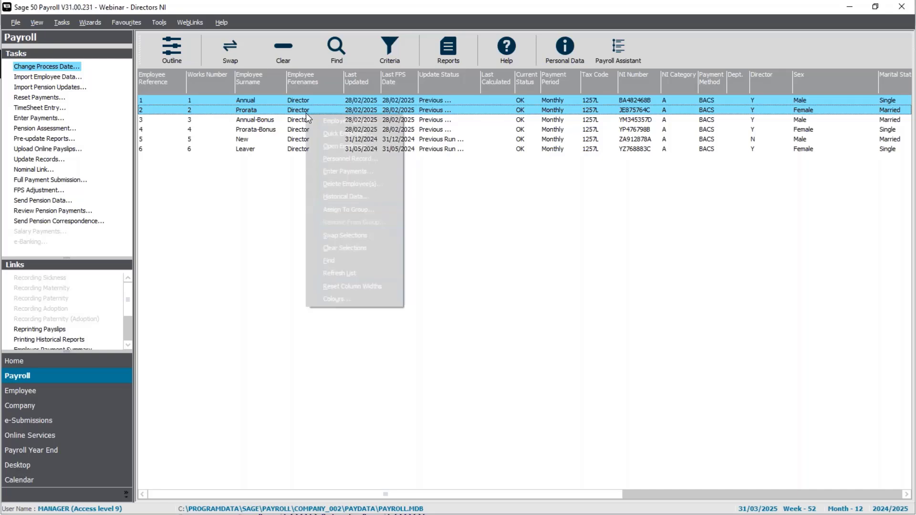
pyautogui.click(331, 151)
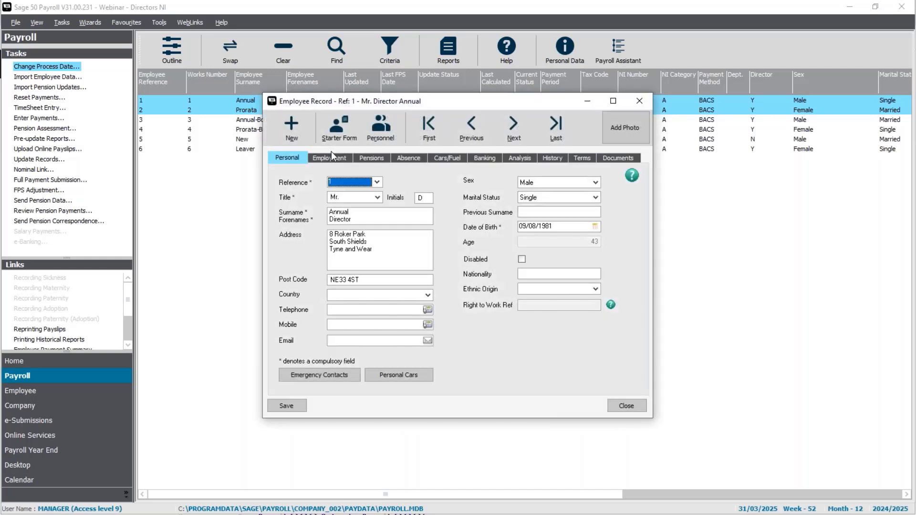
pyautogui.click(330, 155)
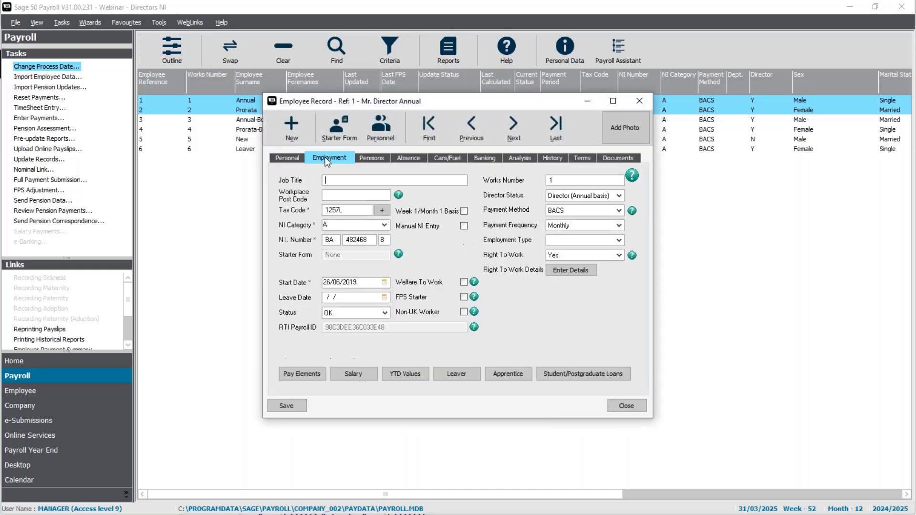
pyautogui.click(531, 123)
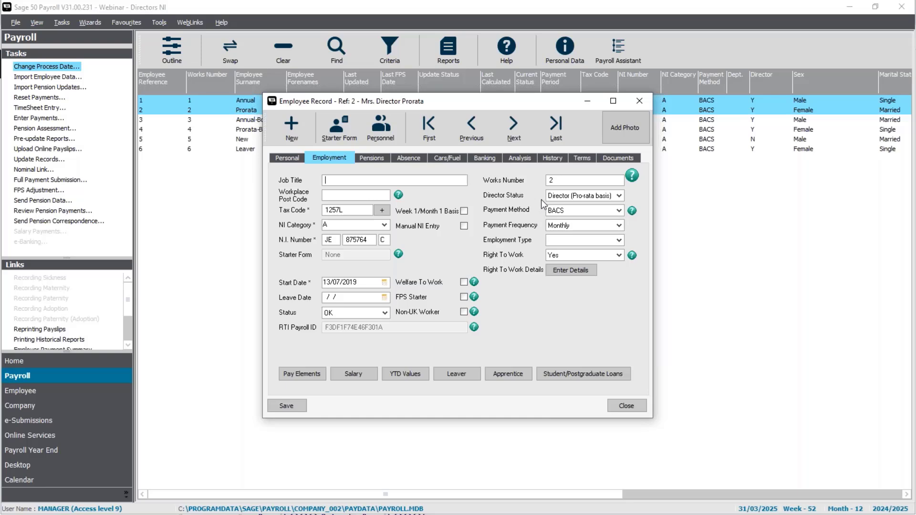
# Compare the pay history of the pro-rata and annual-basis directors, and close the employee record.
pyautogui.click(552, 159)
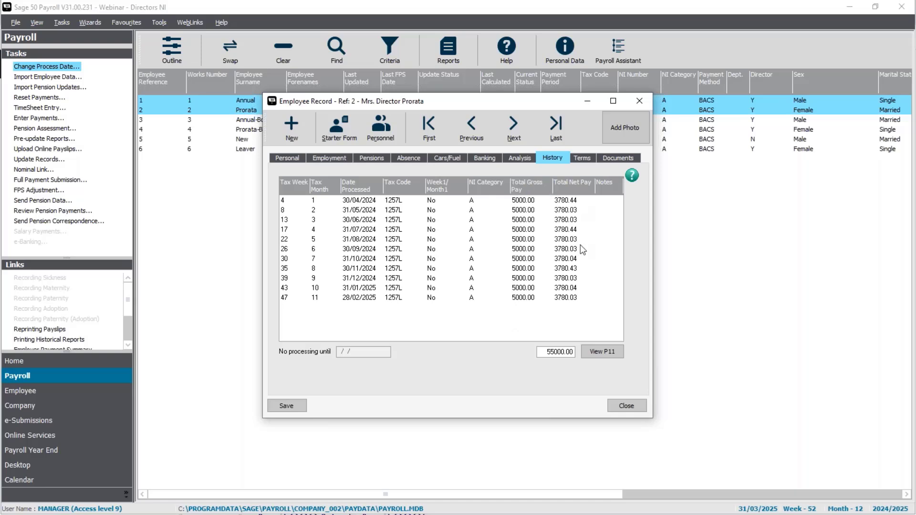
pyautogui.click(462, 123)
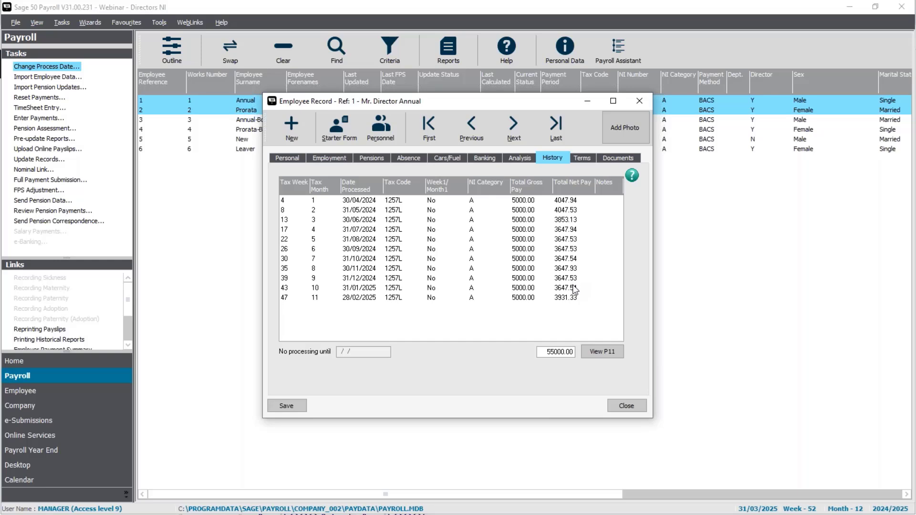
pyautogui.click(629, 408)
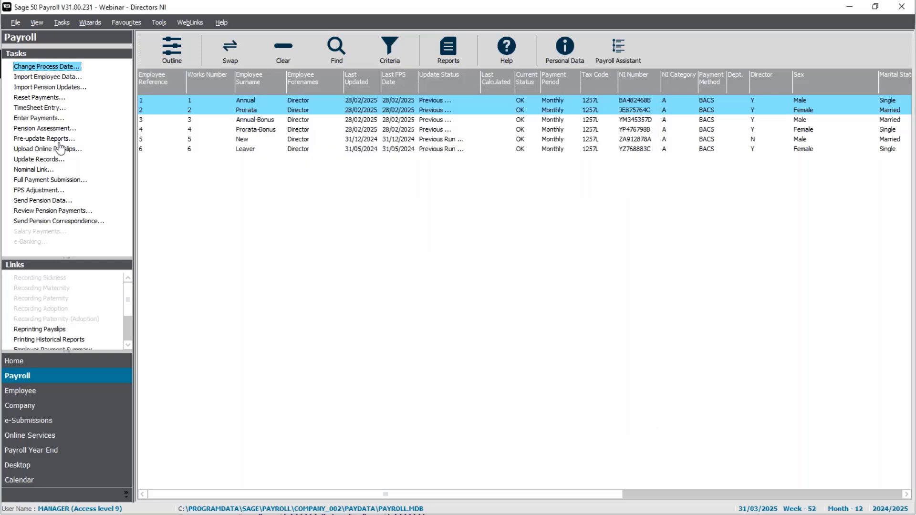
# Start entering payments for both selected directors without a legislation update check, and view the annual-basis director's employer's National Insurance.
pyautogui.click(44, 120)
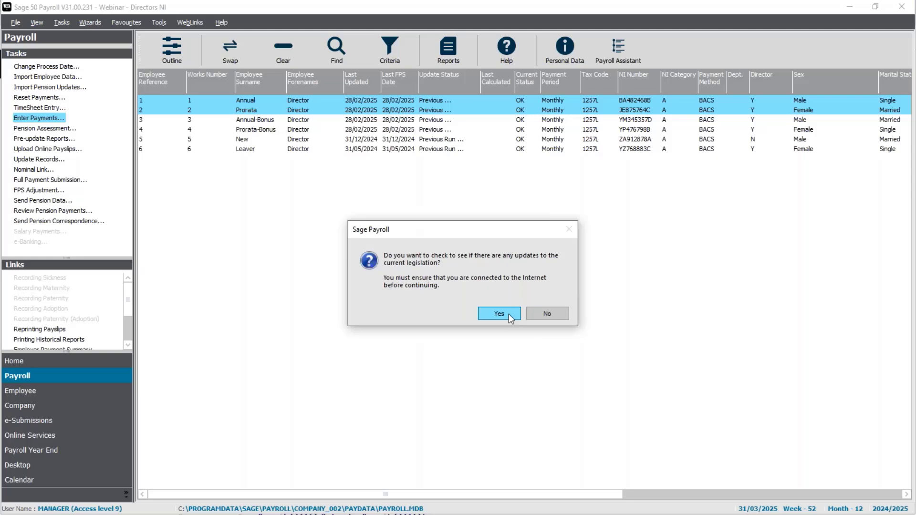
pyautogui.click(552, 315)
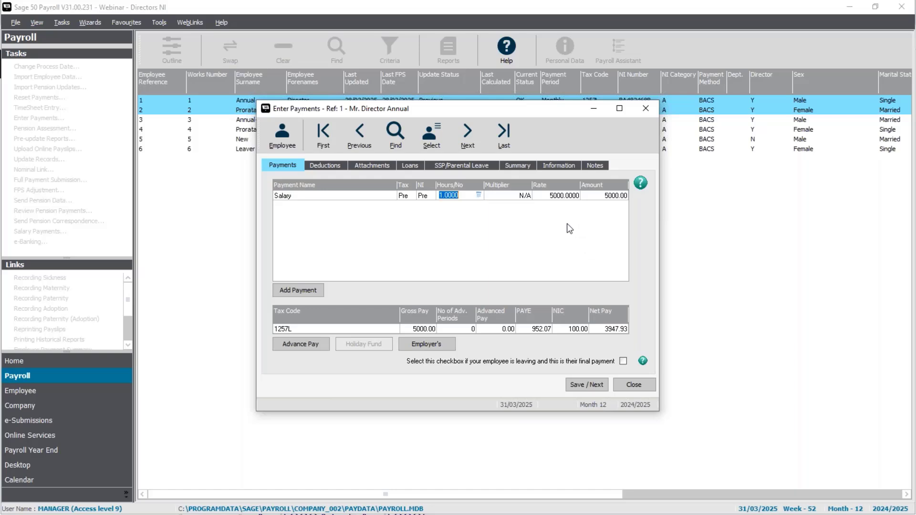
pyautogui.click(423, 345)
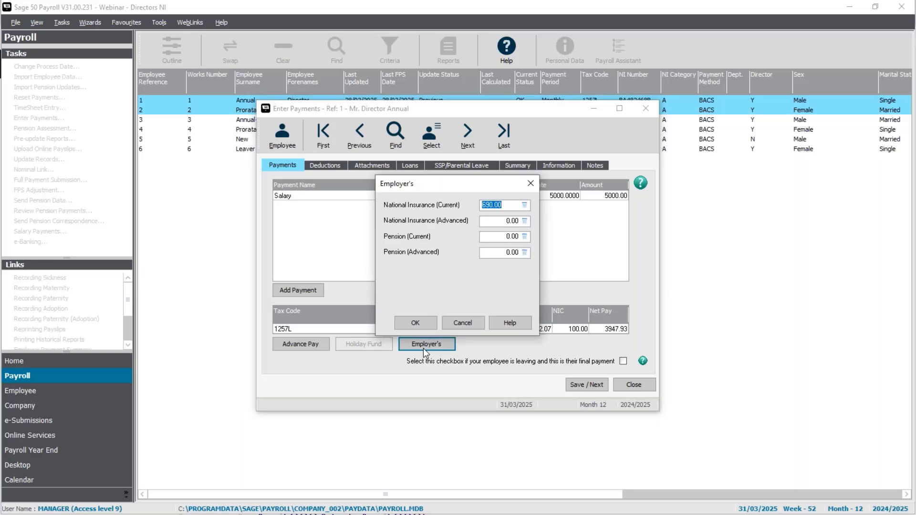
pyautogui.click(509, 202)
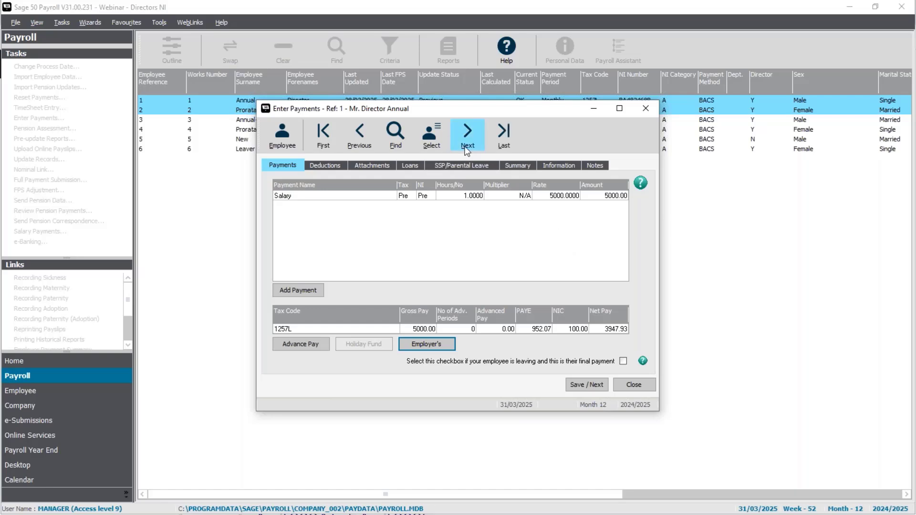
# Save the 31/03/2025 salary payments of the annual-basis and pro-rata directors, acknowledging the year-to-date recalculation.
pyautogui.click(596, 389)
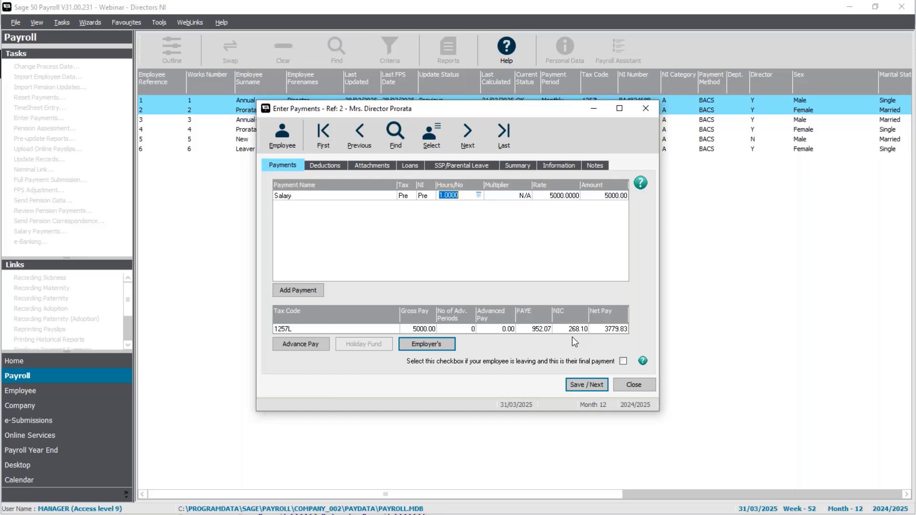
pyautogui.click(581, 385)
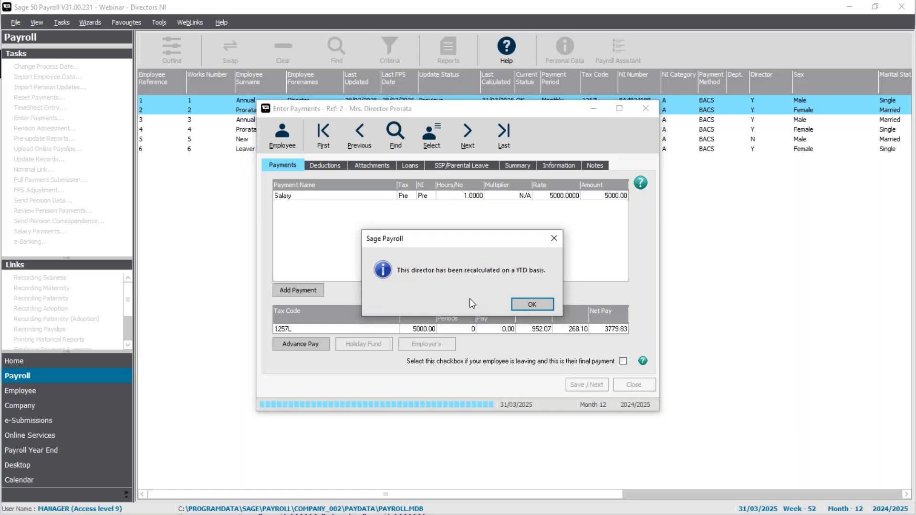
pyautogui.click(537, 306)
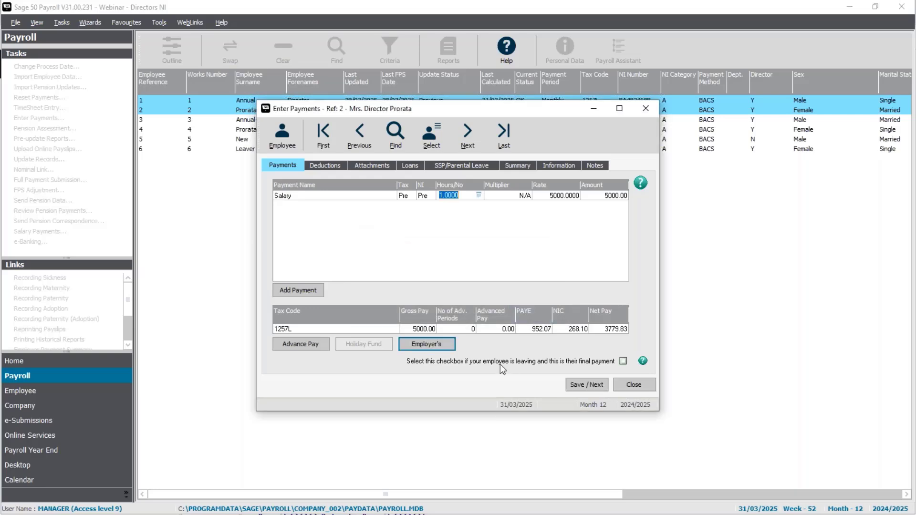
# Review the pro-rata director's employer's National Insurance for the period and Employee NI To Date value.
pyautogui.click(427, 344)
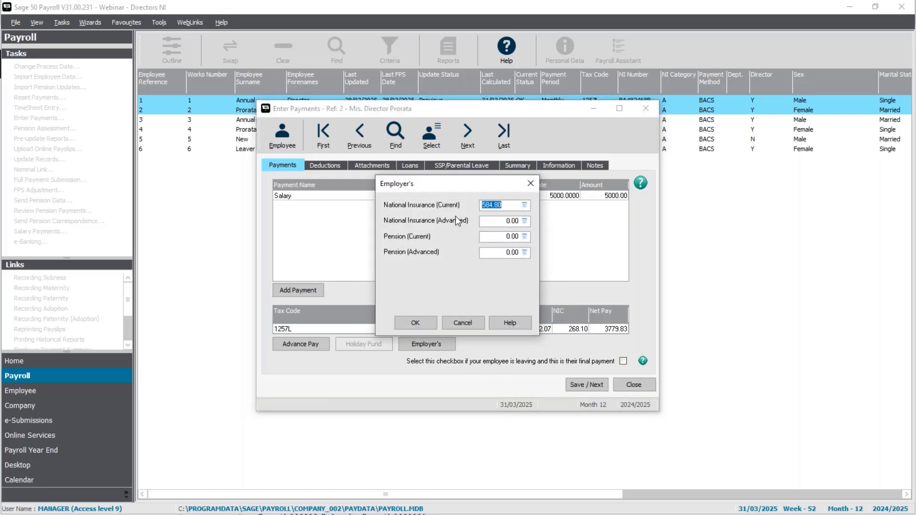
pyautogui.click(428, 322)
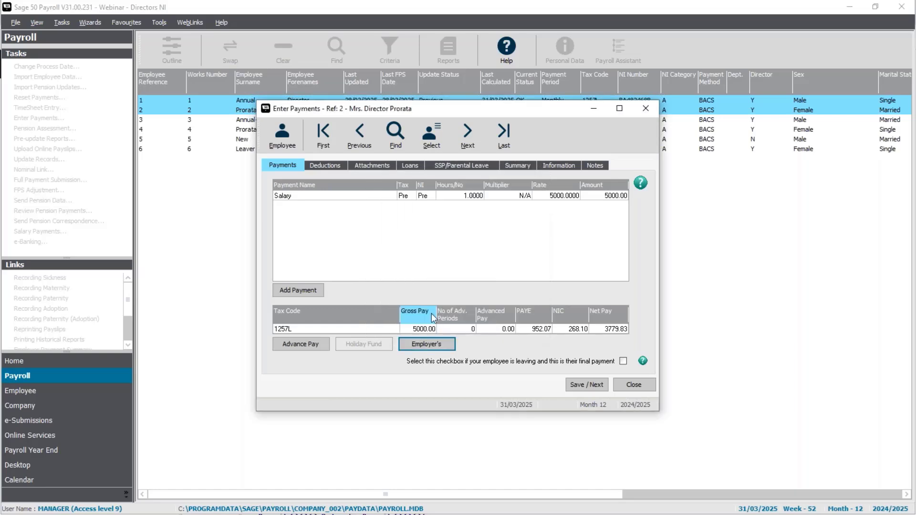
pyautogui.click(560, 164)
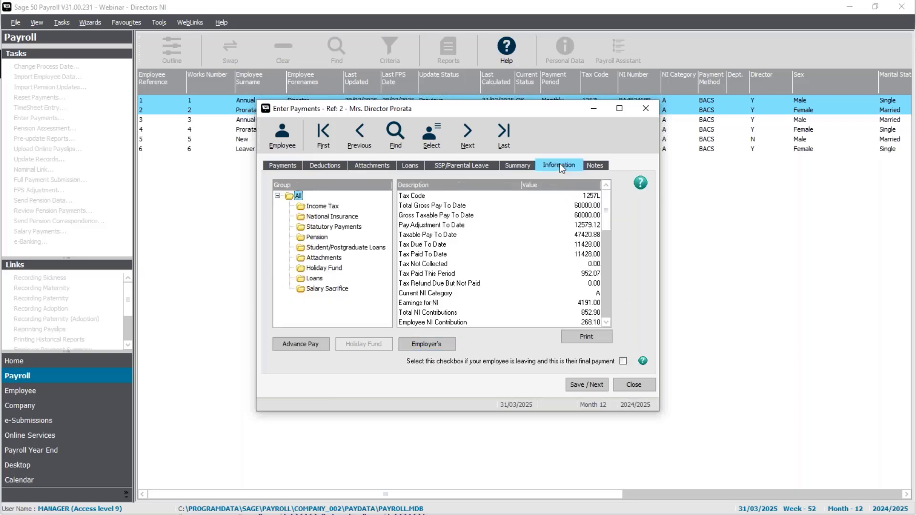
pyautogui.click(339, 217)
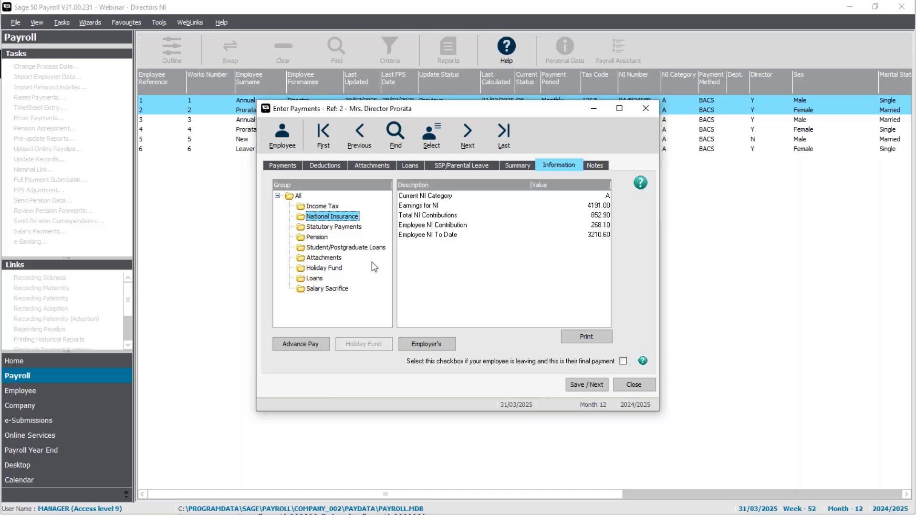
pyautogui.click(474, 236)
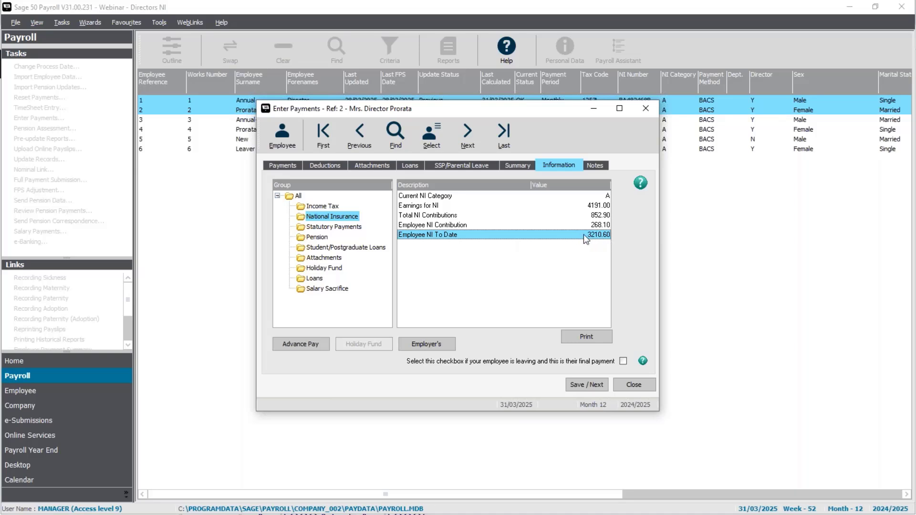
# Check the annual-basis director's Employee NI To Date value, then save the payment and close payment entry.
pyautogui.click(353, 135)
pyautogui.click(529, 302)
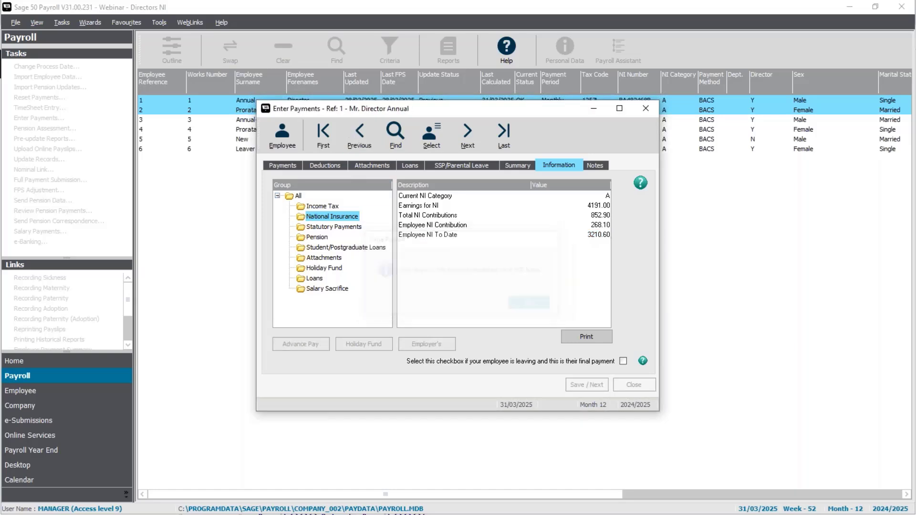
pyautogui.click(581, 237)
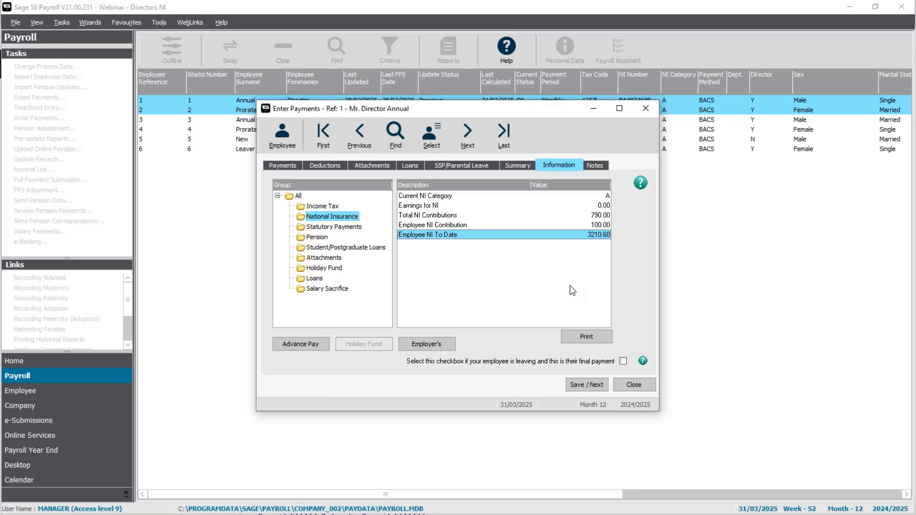
pyautogui.click(593, 385)
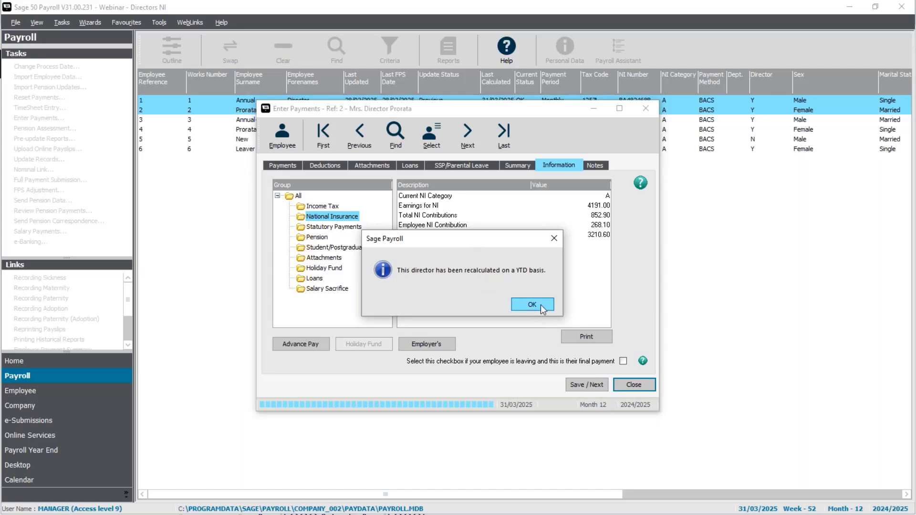
pyautogui.click(541, 306)
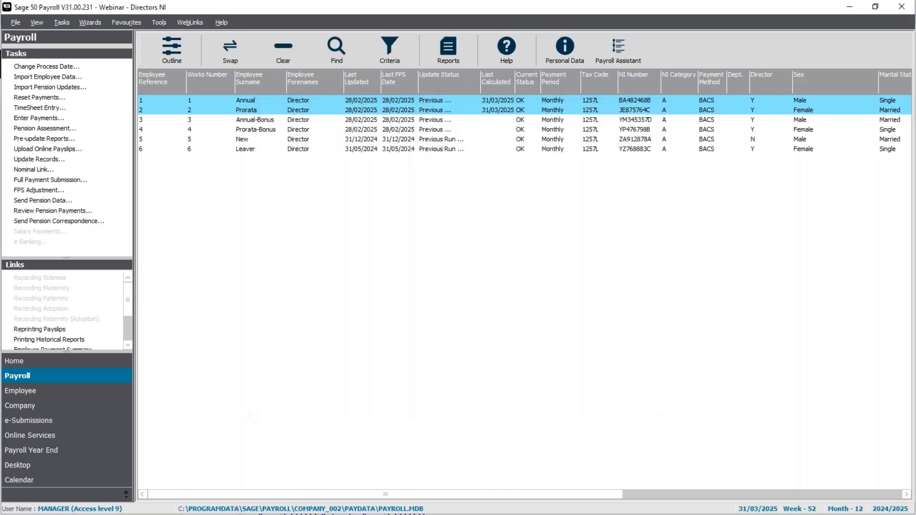
# Update the payroll records of the two selected directors for 31/03/2025, skipping the legislation update check.
pyautogui.click(52, 160)
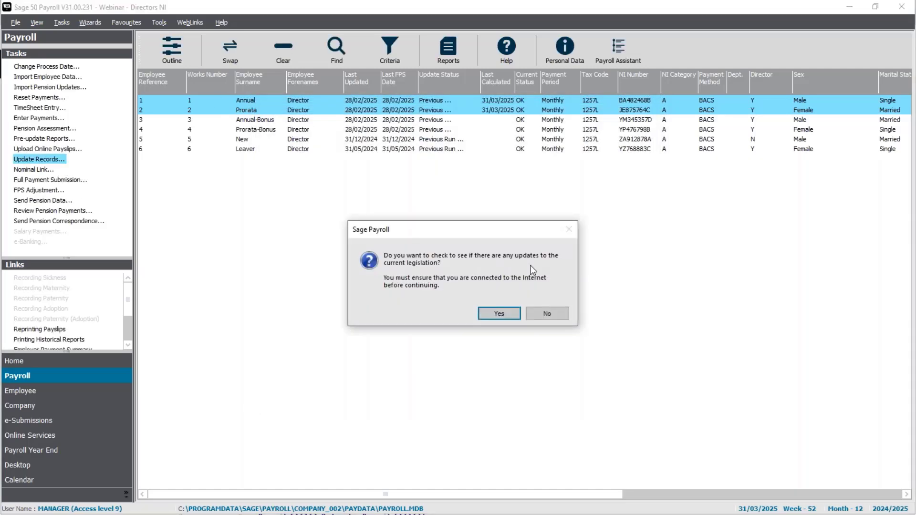
pyautogui.click(546, 313)
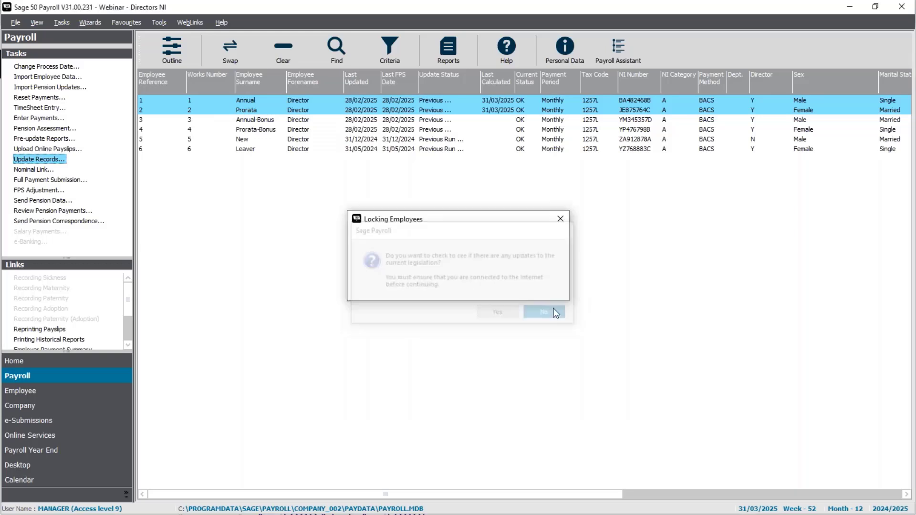
pyautogui.click(514, 348)
pyautogui.click(515, 349)
pyautogui.click(544, 348)
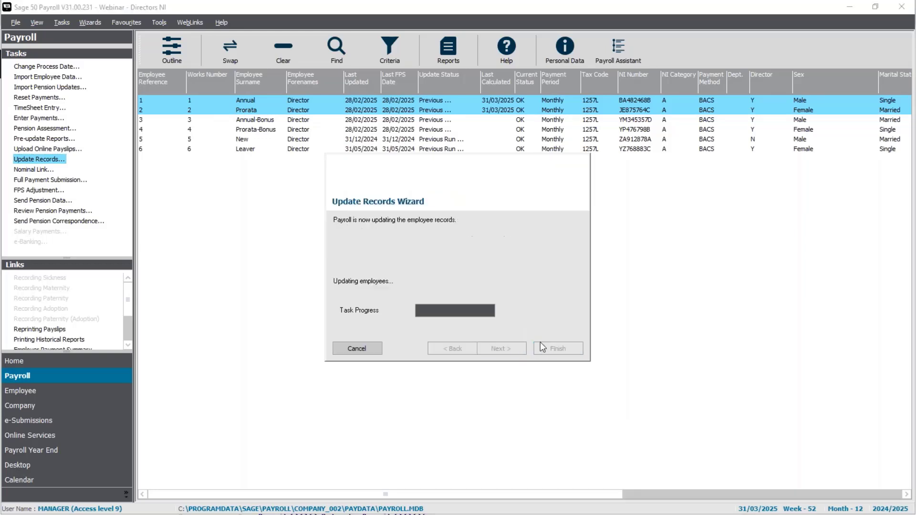
pyautogui.click(552, 308)
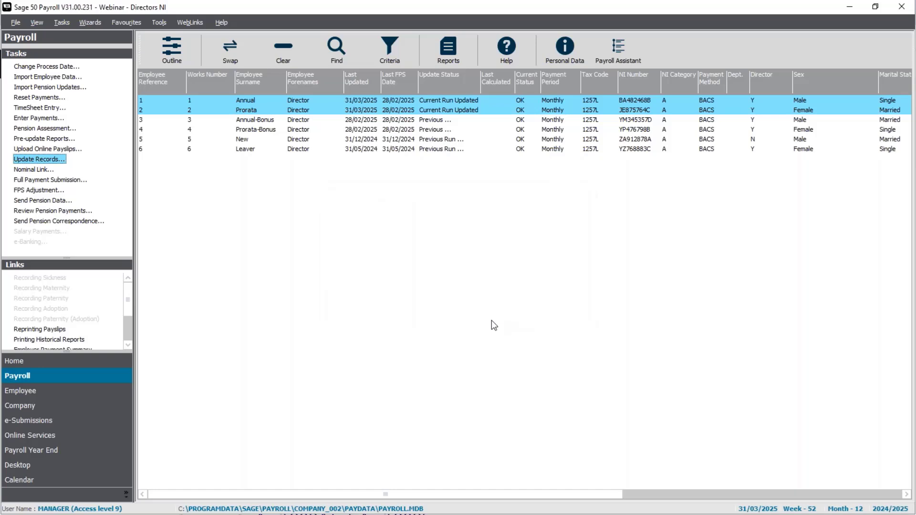
# Preview the Employee History Report (Detailed) for employee references 1 to 9999999 and processing dates 06/04/2024 to 05/04/2025, in a maximised window.
pyautogui.click(471, 56)
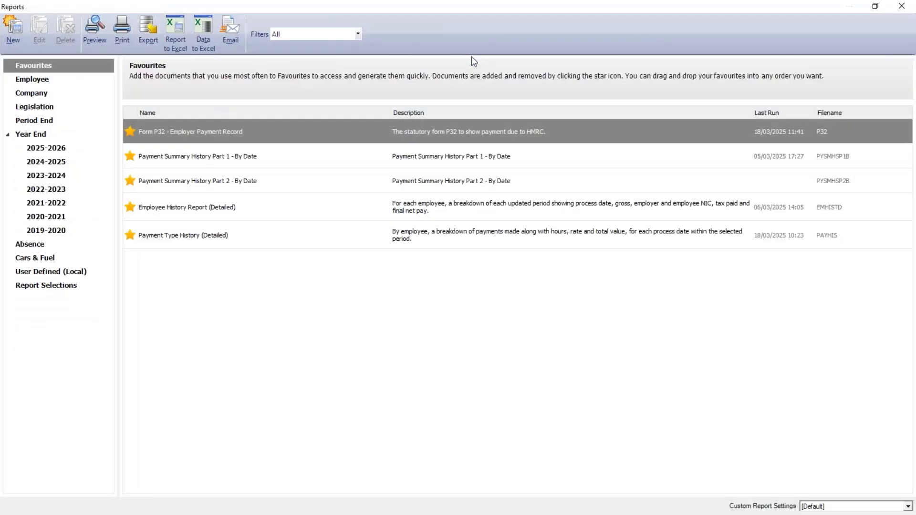
pyautogui.click(199, 215)
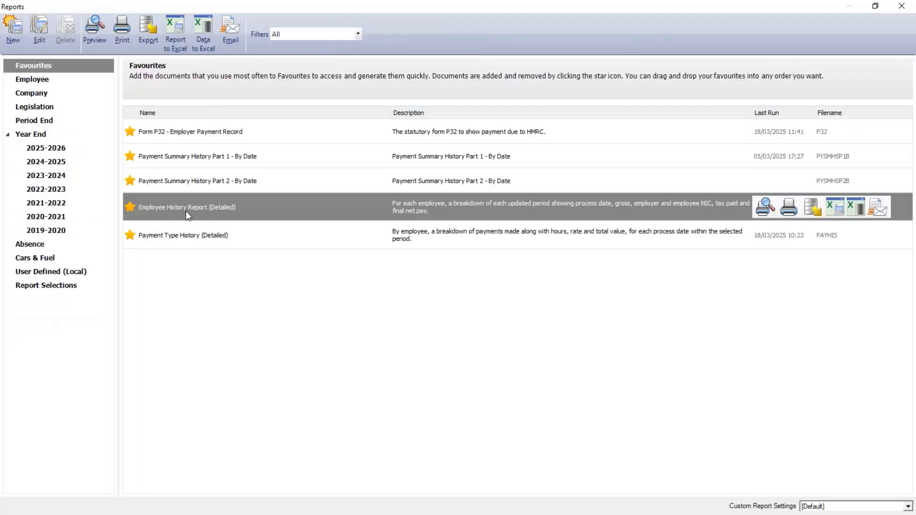
pyautogui.doubleClick(217, 209)
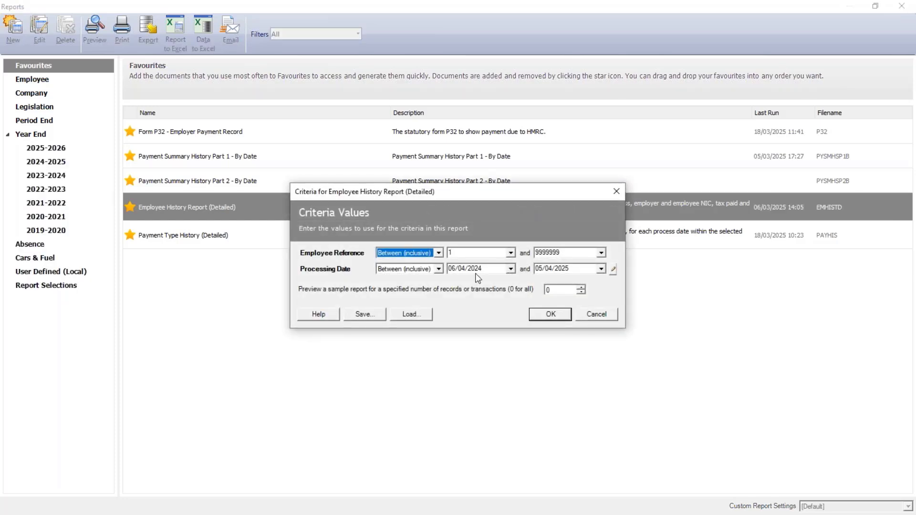
pyautogui.click(563, 318)
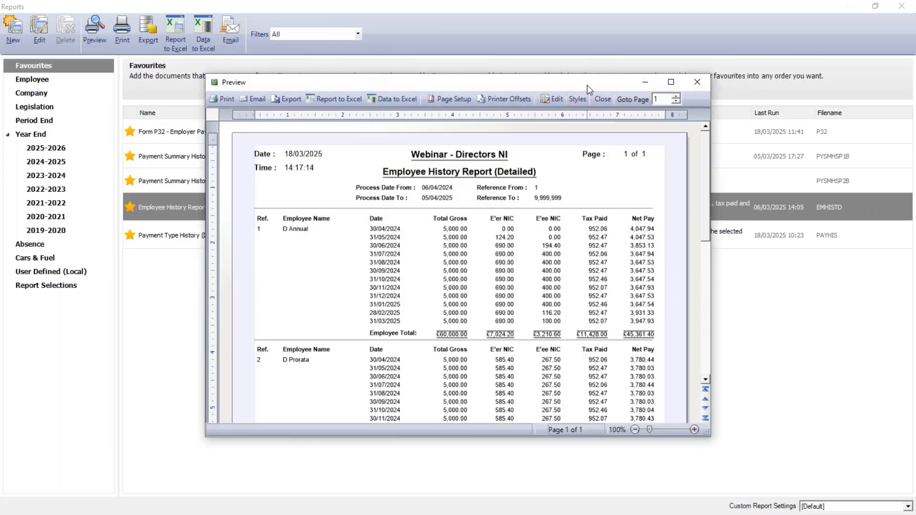
pyautogui.doubleClick(587, 84)
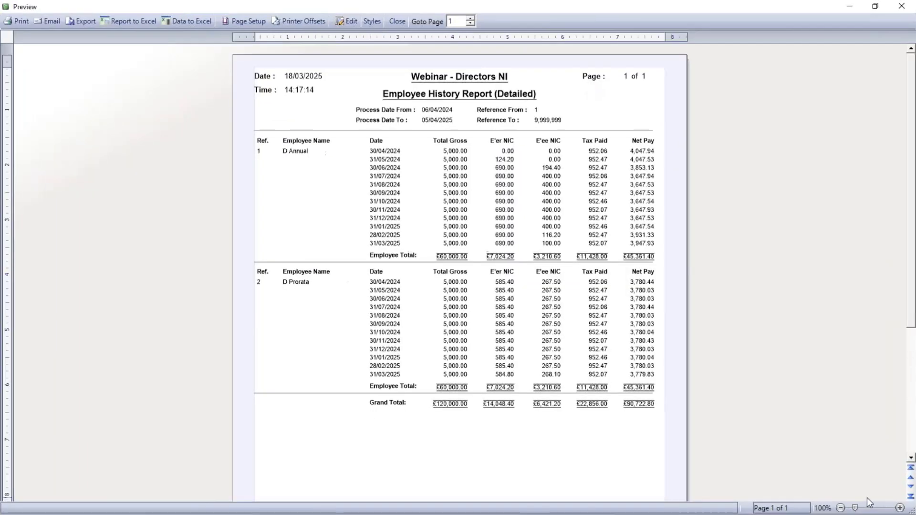
# Enlarge the report preview to 120% to compare both directors' NIC totals, then close the preview and the reports.
pyautogui.click(890, 505)
pyautogui.click(890, 505)
pyautogui.click(889, 505)
pyautogui.click(890, 505)
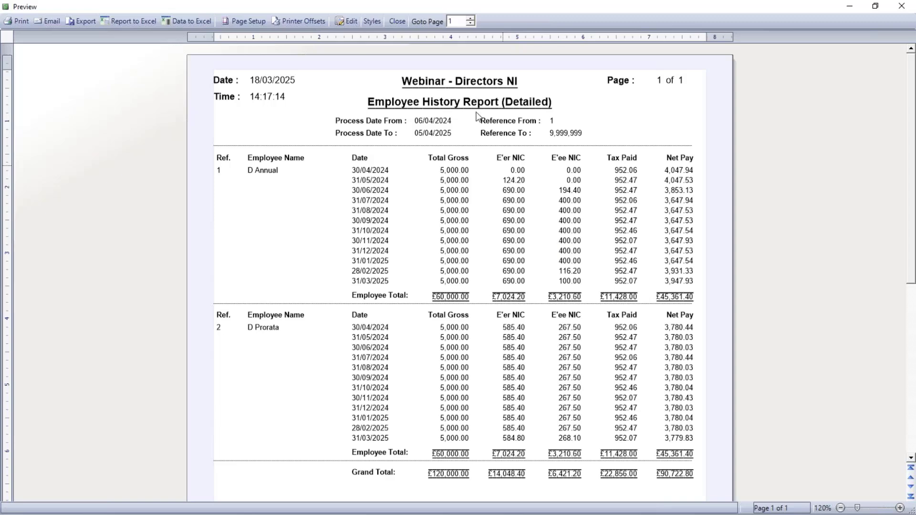
pyautogui.click(396, 22)
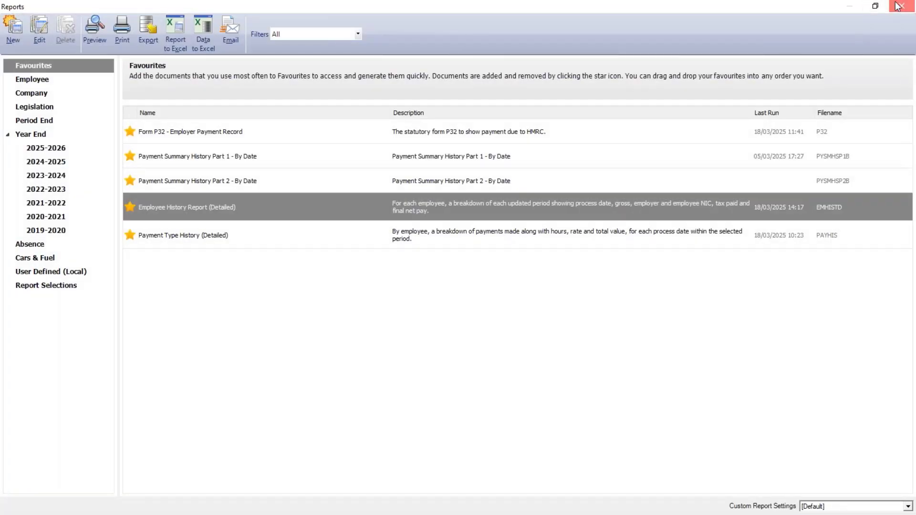
pyautogui.click(899, 6)
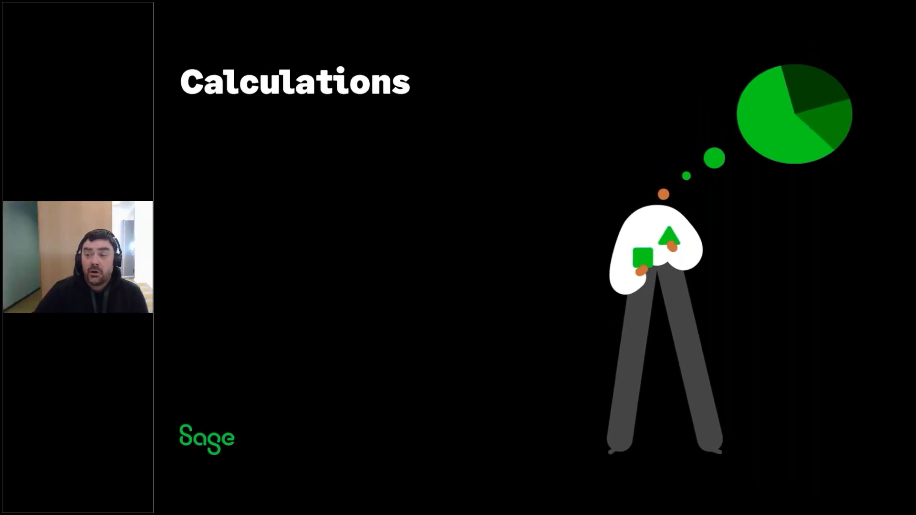
pyautogui.press('Right')
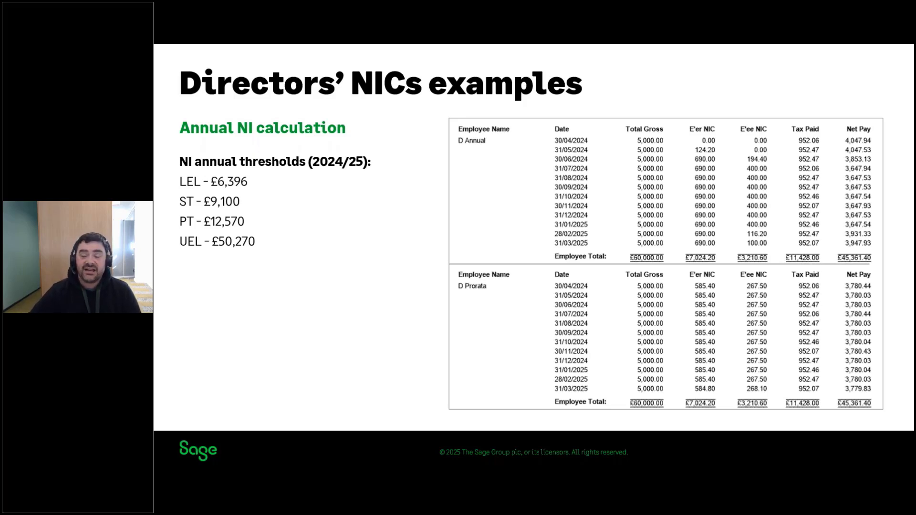
pyautogui.press('Right')
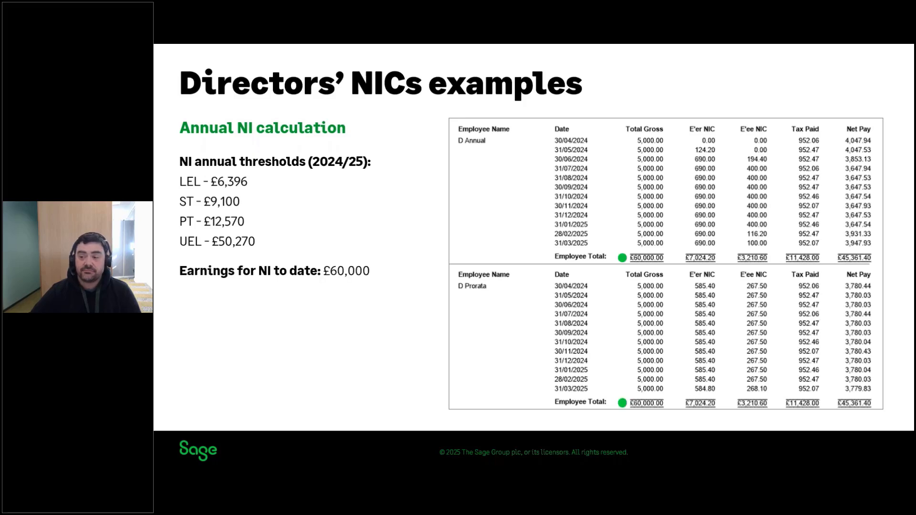
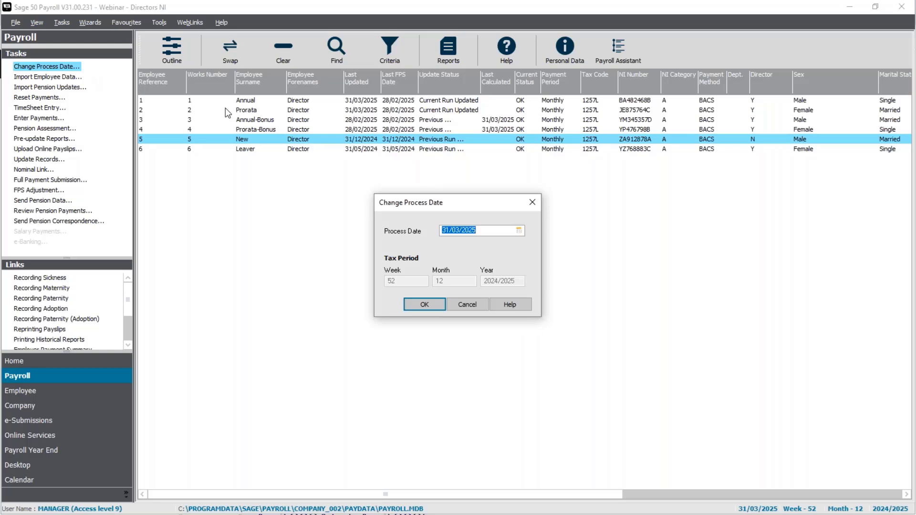
# Change the payroll process date to 31/01/2025.
pyautogui.write('3101')
pyautogui.press('Return')
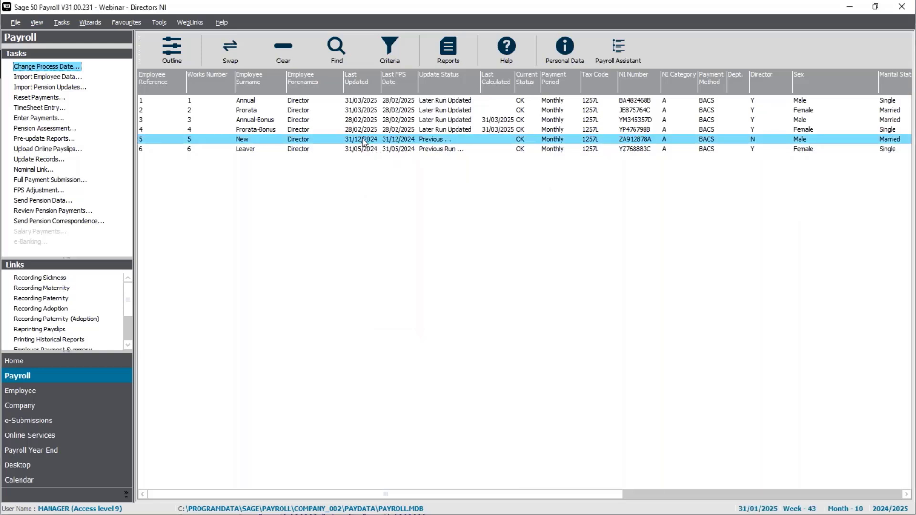
# Set employee 5's director status to Director (Annual basis) in the employment details, accept the notice and save the record.
pyautogui.rightClick(362, 138)
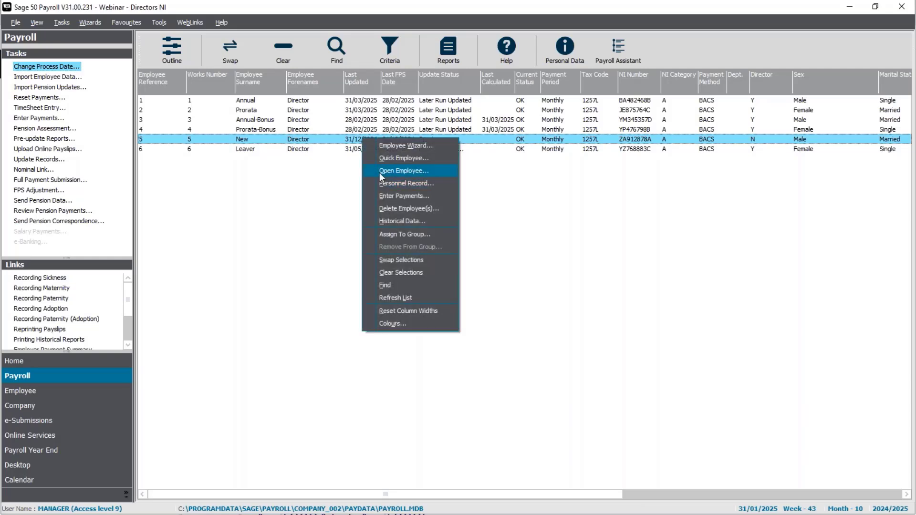
pyautogui.click(381, 172)
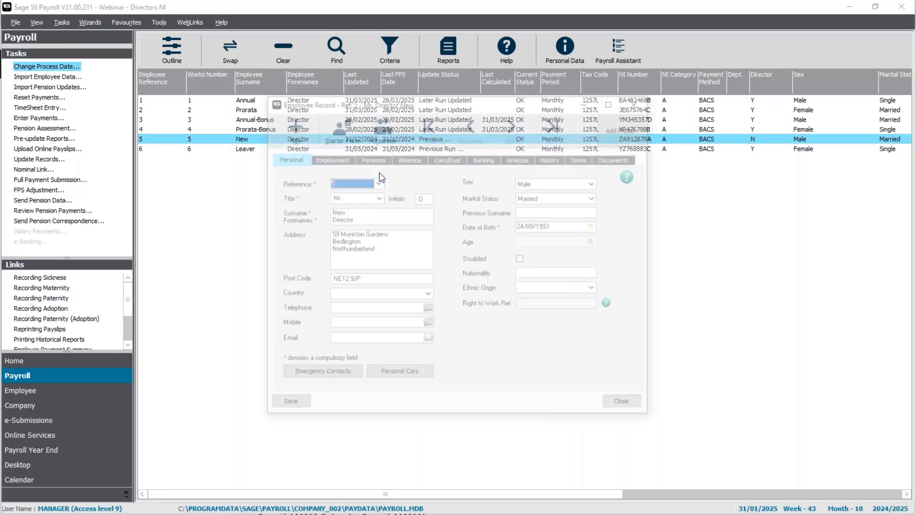
pyautogui.click(327, 157)
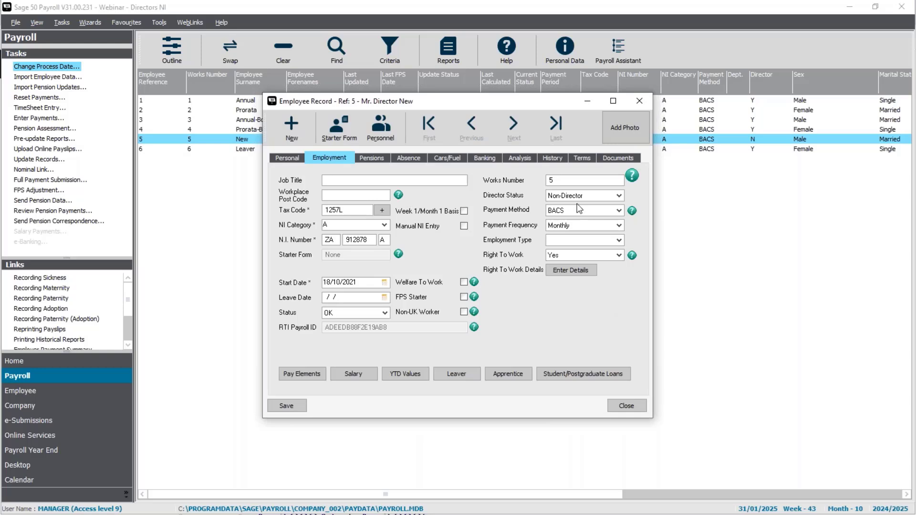
pyautogui.click(578, 197)
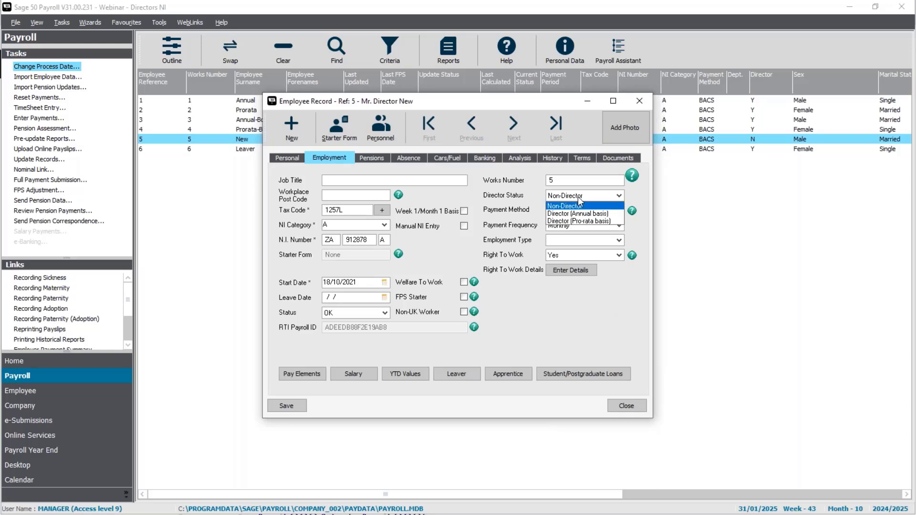
pyautogui.click(614, 214)
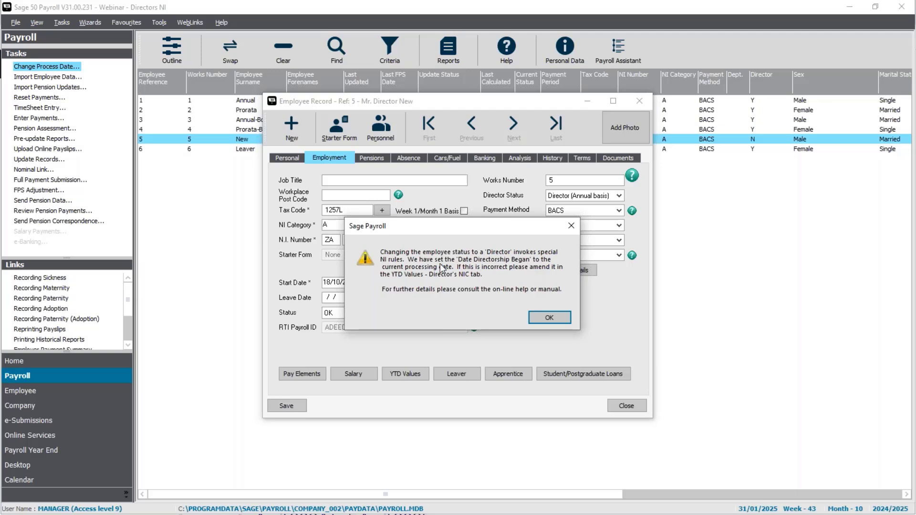
pyautogui.click(549, 320)
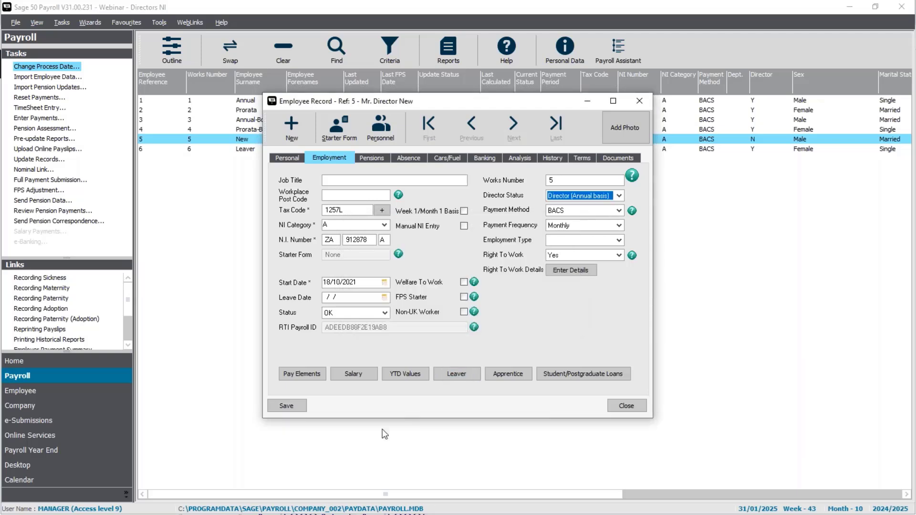
pyautogui.click(274, 406)
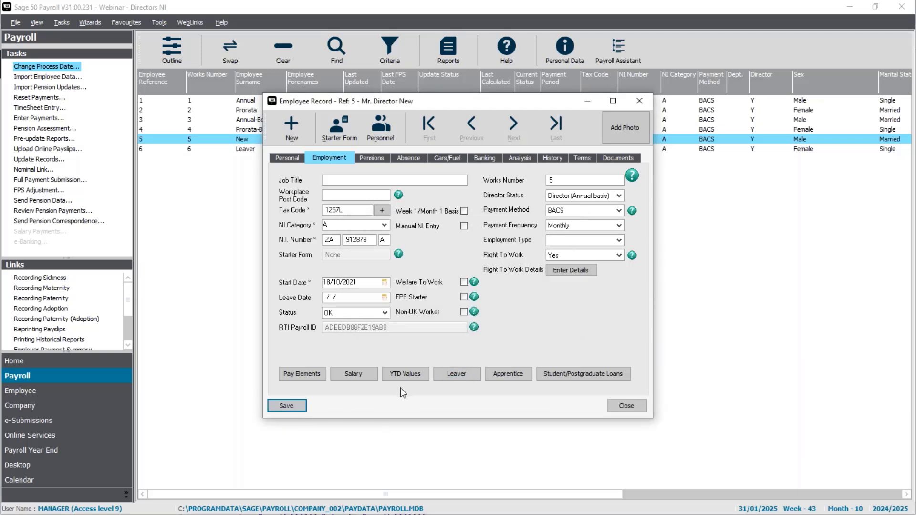
# Set the Date Directorship Began to 01/01/2025 in employee 5's year-to-date Director's NIC values, then save and close the record.
pyautogui.click(405, 375)
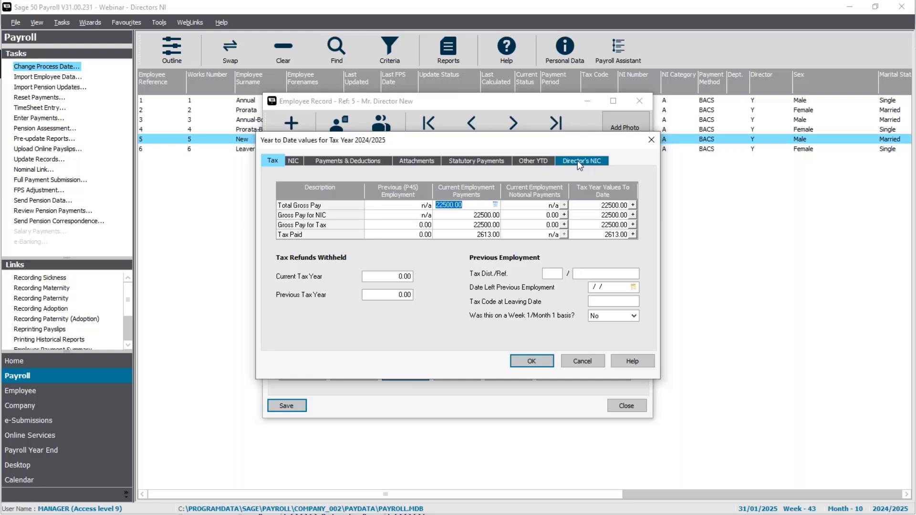
pyautogui.click(579, 162)
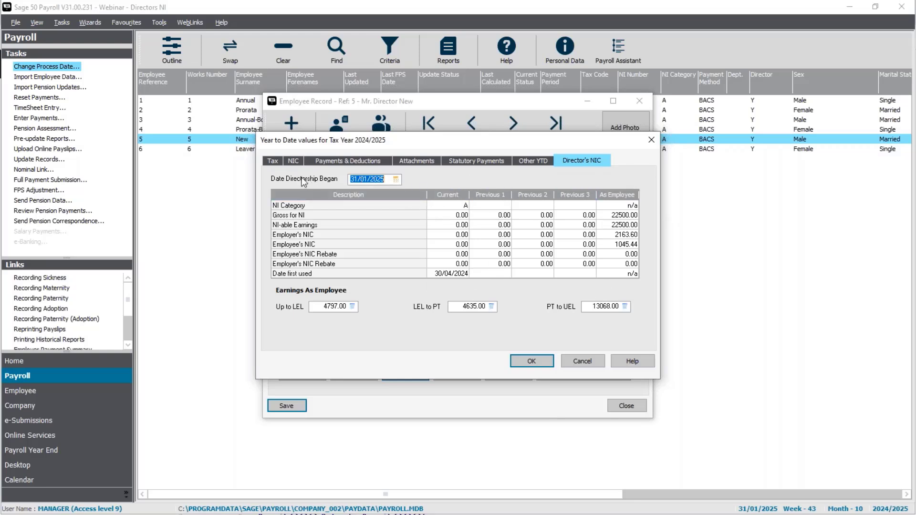
pyautogui.write('01/')
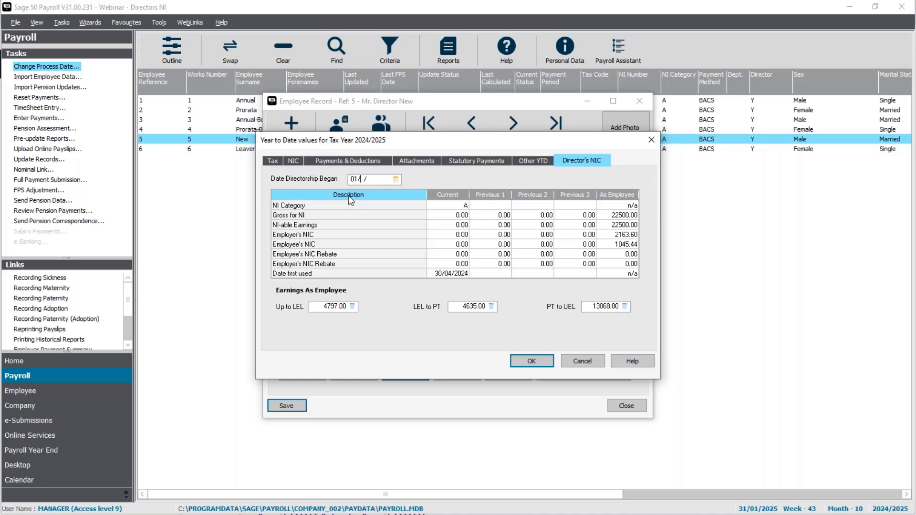
pyautogui.write('01/2025')
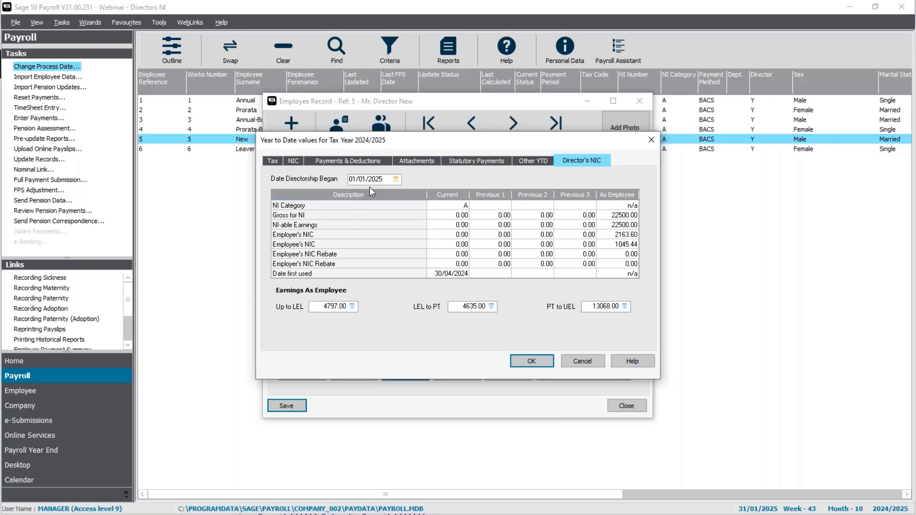
pyautogui.click(526, 361)
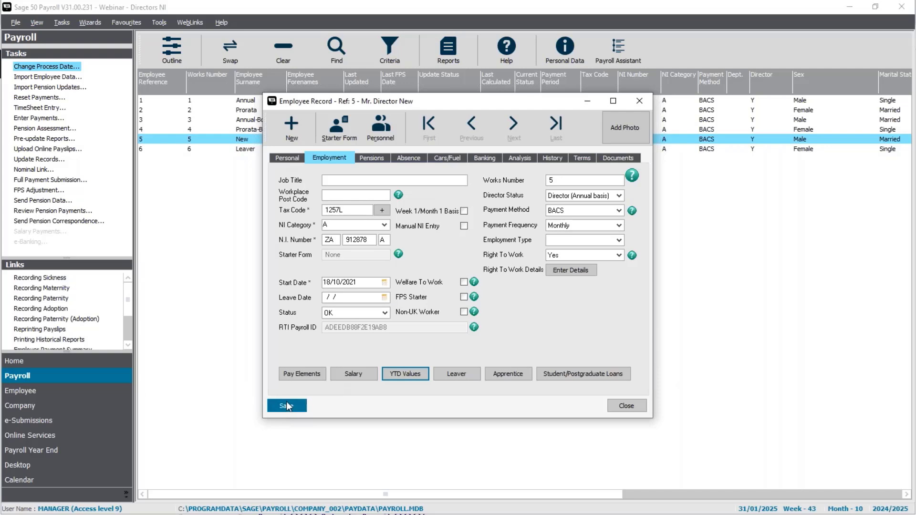
pyautogui.click(628, 404)
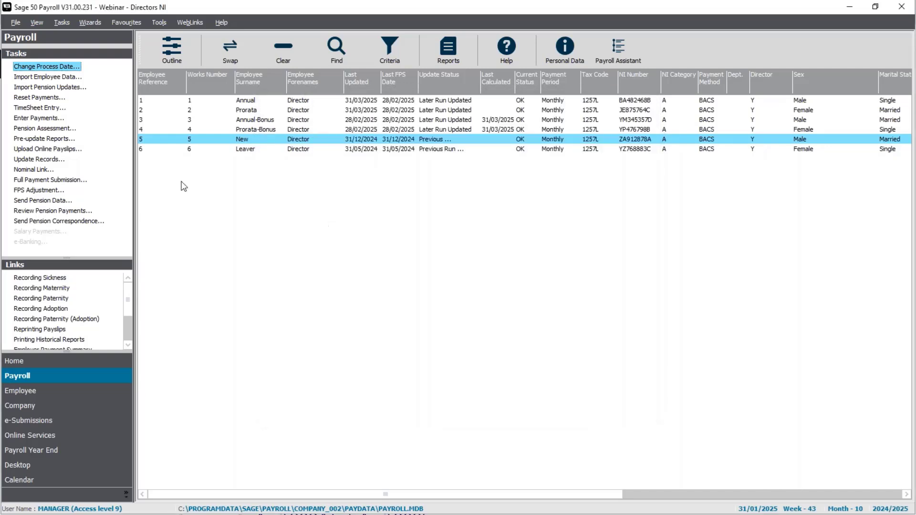
# Process employee 5's January salary payment without the legislation update check, review the employer's National Insurance, then save and close payment entry.
pyautogui.click(26, 120)
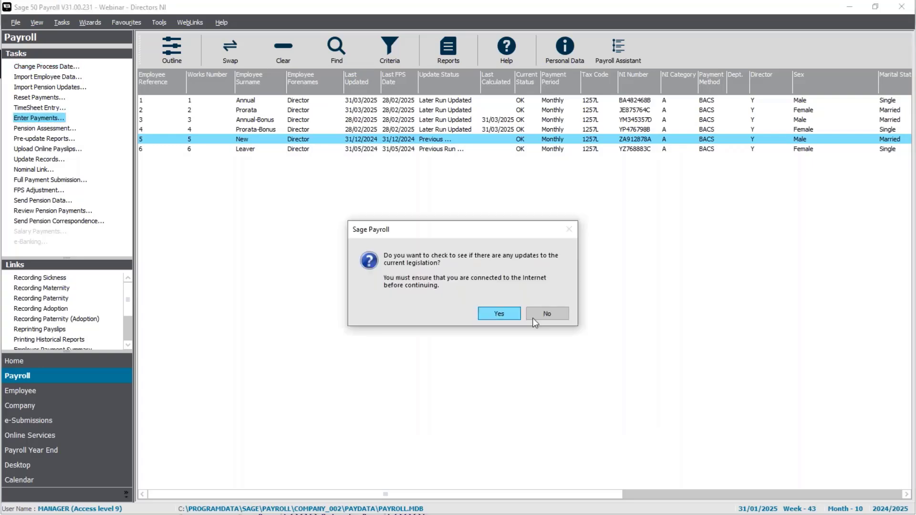
pyautogui.click(541, 314)
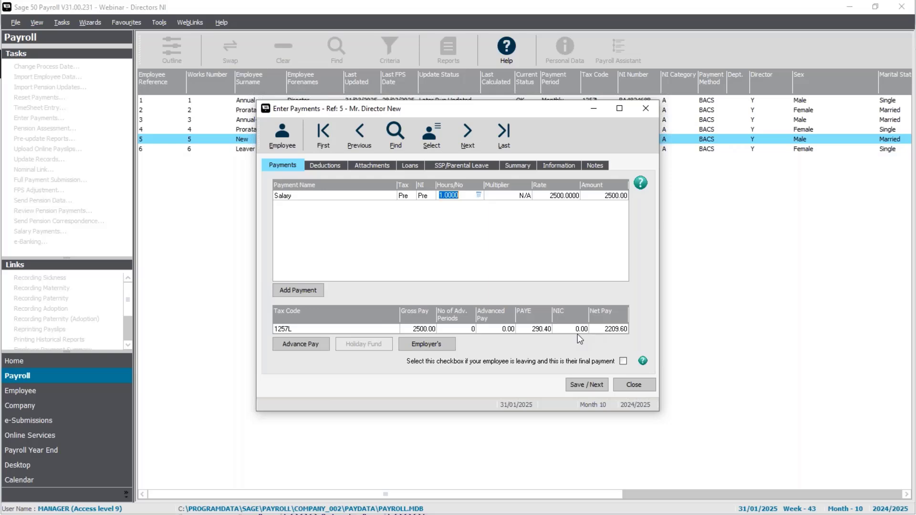
pyautogui.click(440, 344)
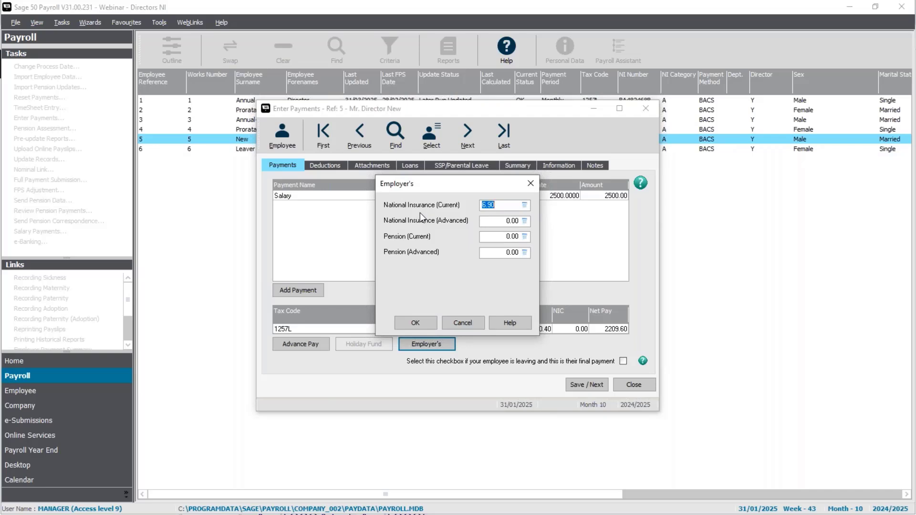
pyautogui.click(419, 320)
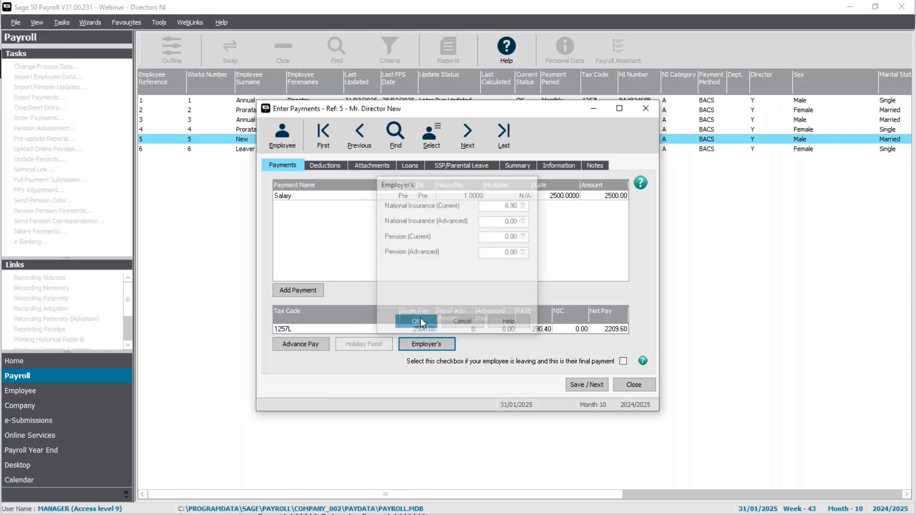
pyautogui.click(634, 384)
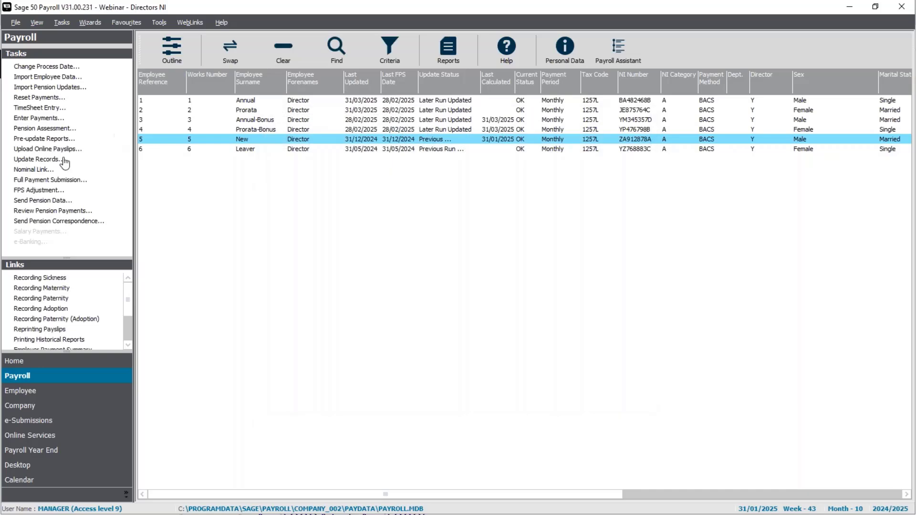
# Run the legislation update check and update employee 5's payroll records for 31/01/2025.
pyautogui.click(456, 313)
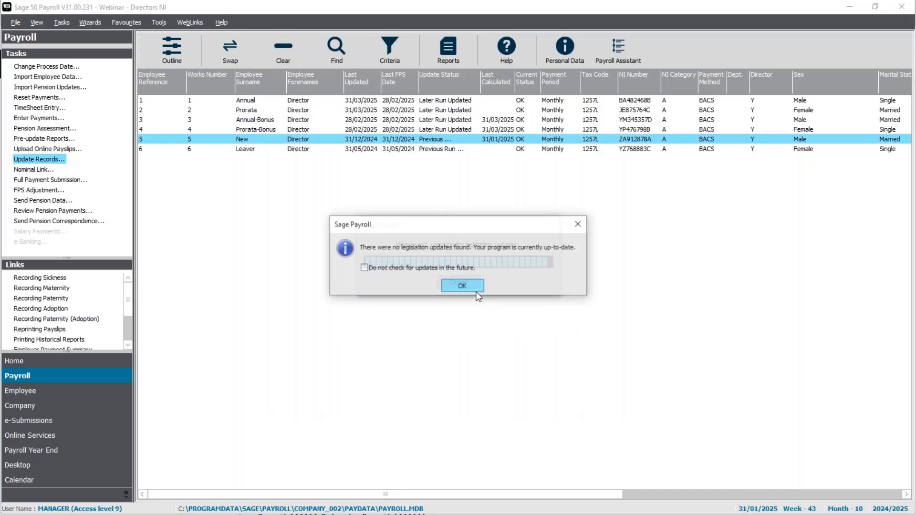
pyautogui.click(471, 287)
pyautogui.click(489, 308)
pyautogui.click(508, 346)
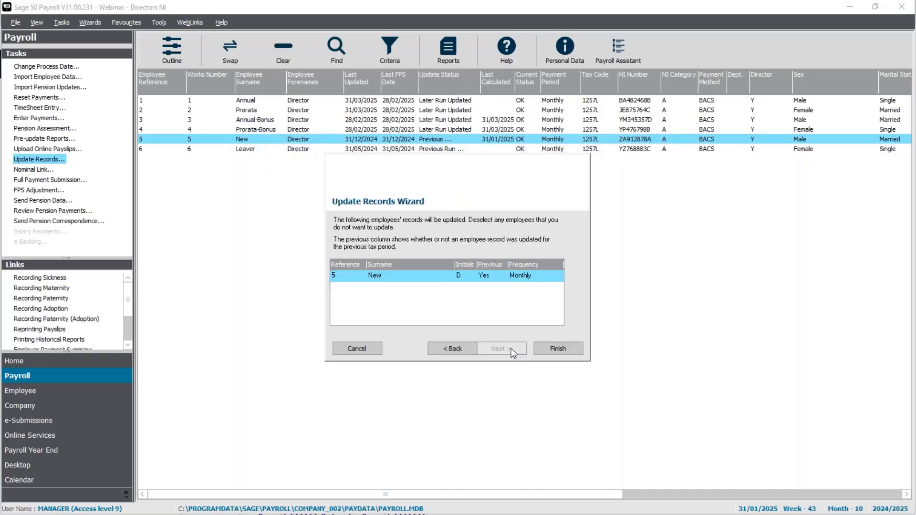
pyautogui.click(557, 349)
pyautogui.click(558, 311)
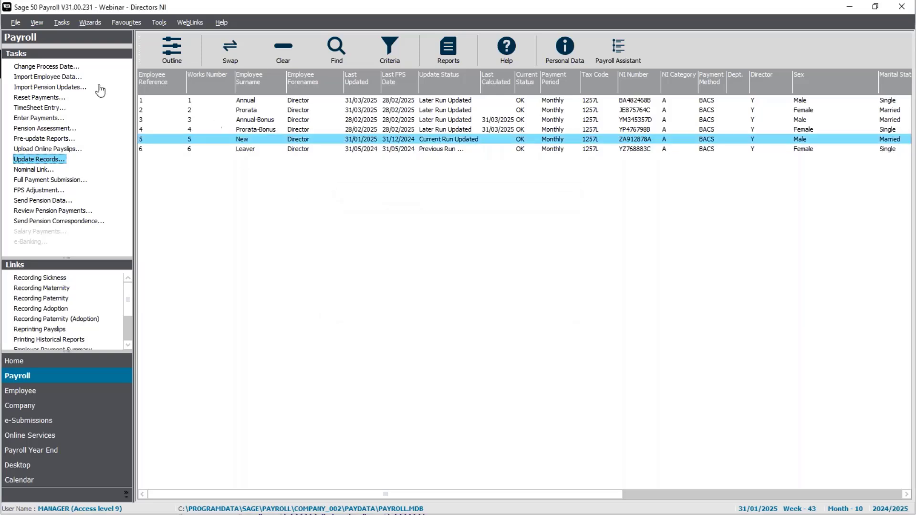
# Change the payroll process date to 28/02/2025.
pyautogui.click(71, 67)
pyautogui.write('28/02/25')
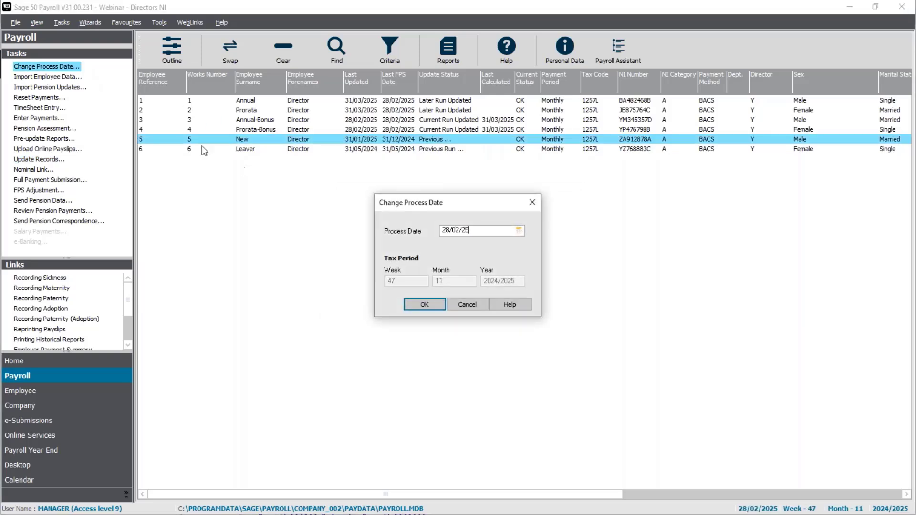
pyautogui.press('Return')
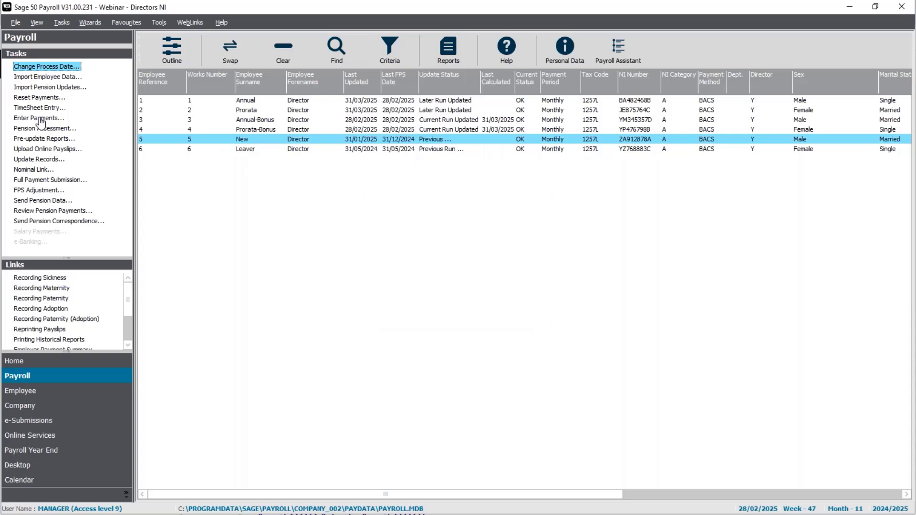
# Process employee 5's February salary payment, review the employee's NIC and employer's National Insurance, then save and close payment entry.
pyautogui.click(41, 119)
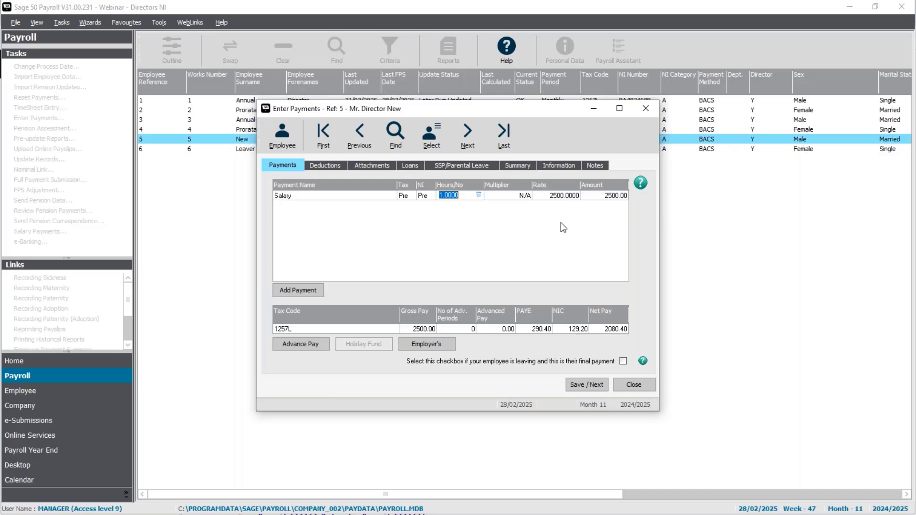
pyautogui.click(435, 345)
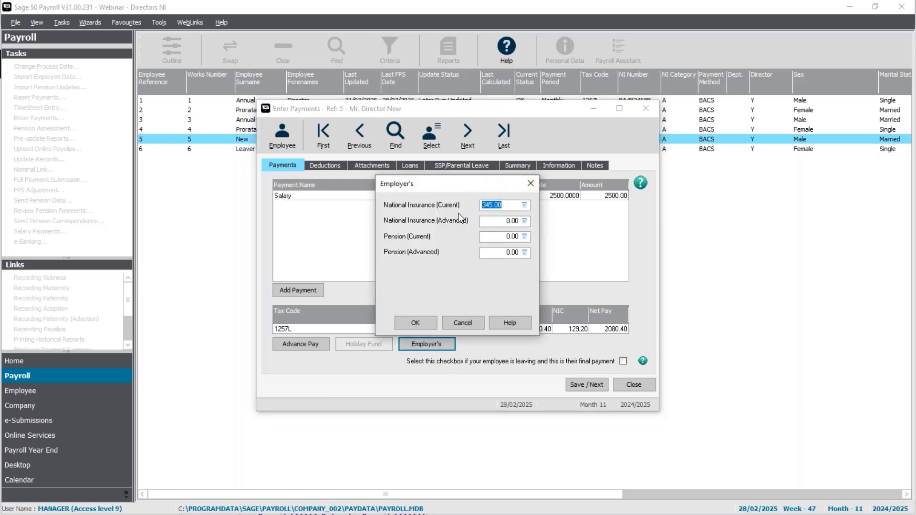
pyautogui.click(418, 323)
pyautogui.click(597, 384)
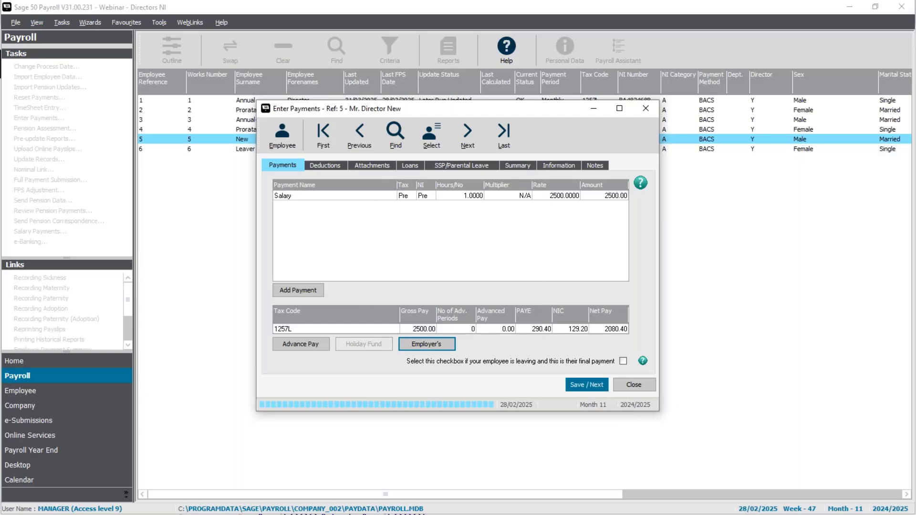
pyautogui.click(637, 386)
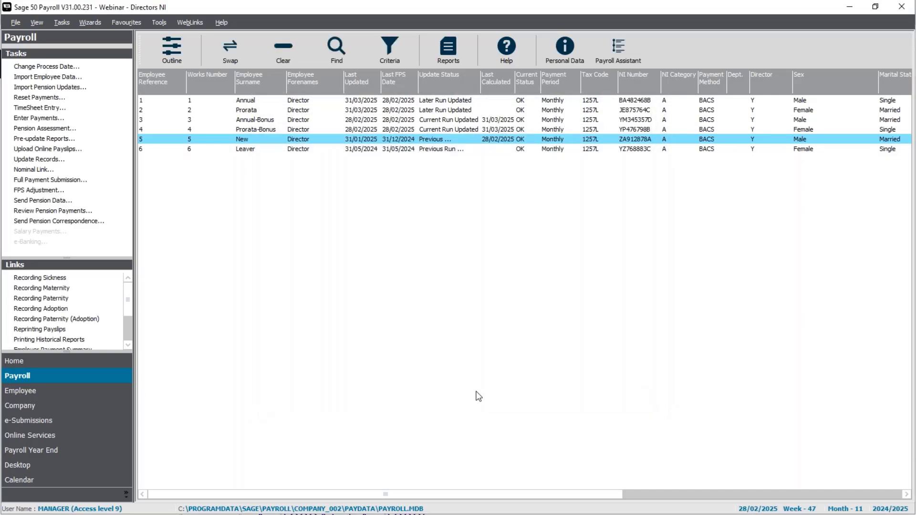